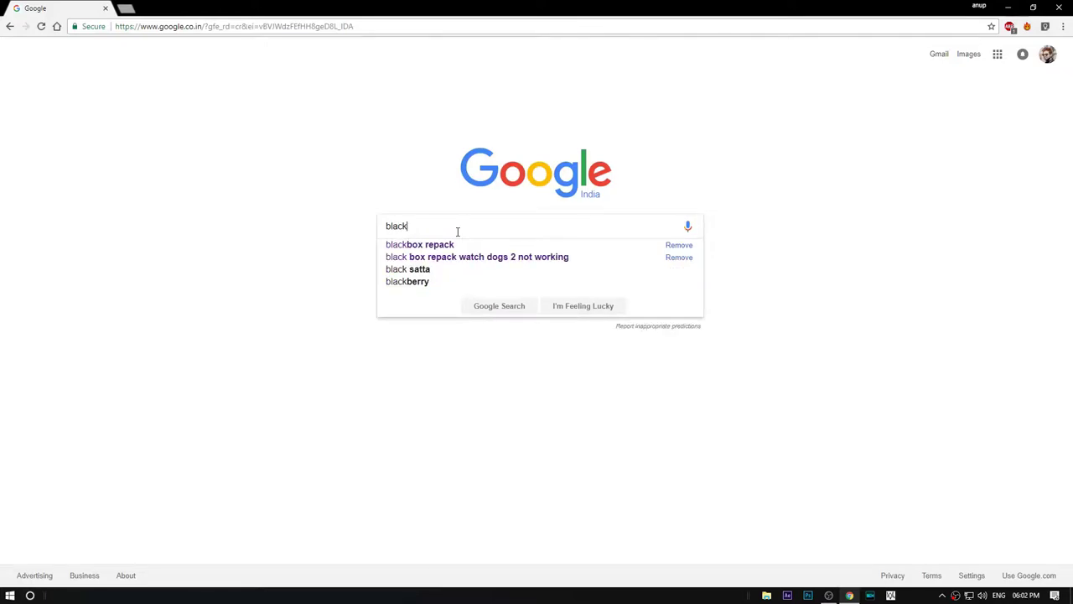
Step: Search Google for blackbox repack, open the Black Box Repack site and go to page 2
key(Down)
key(Return)
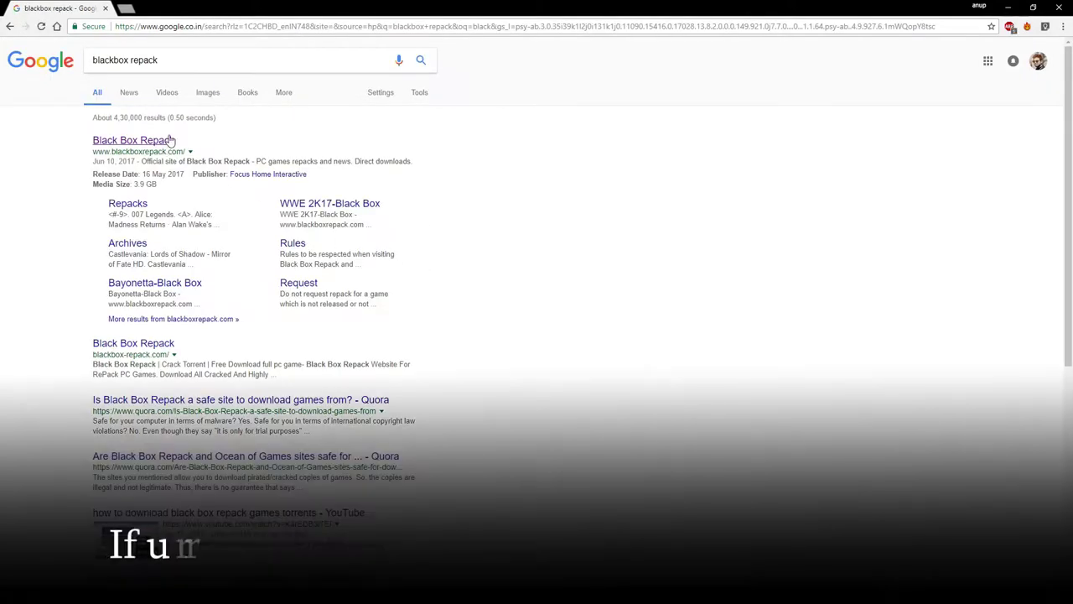
click(170, 140)
scroll(503, 315, down, 10)
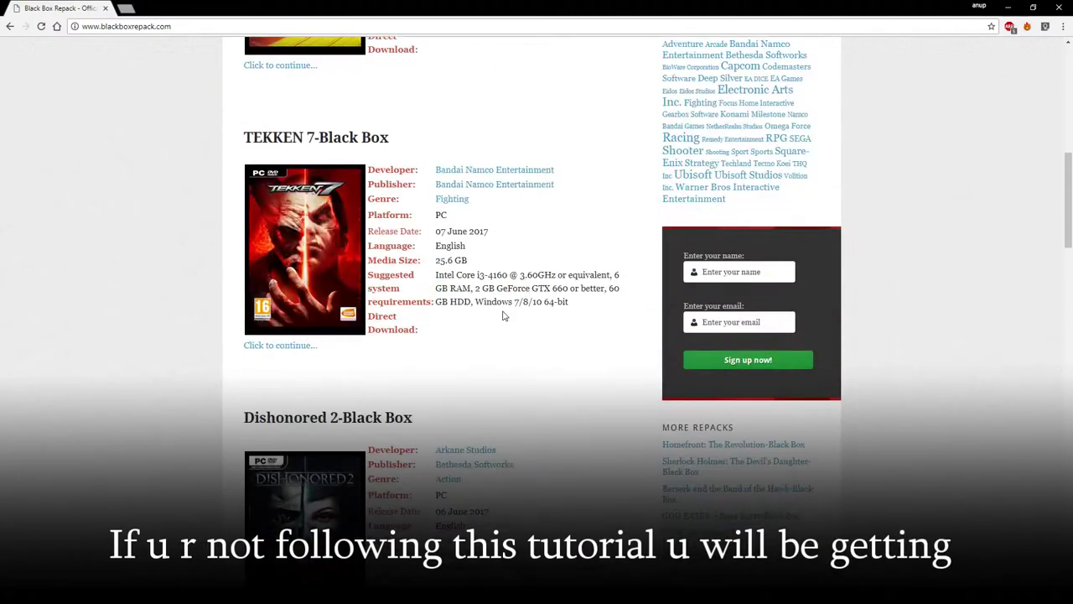
scroll(503, 315, down, 5)
scroll(503, 316, down, 5)
scroll(490, 339, down, 5)
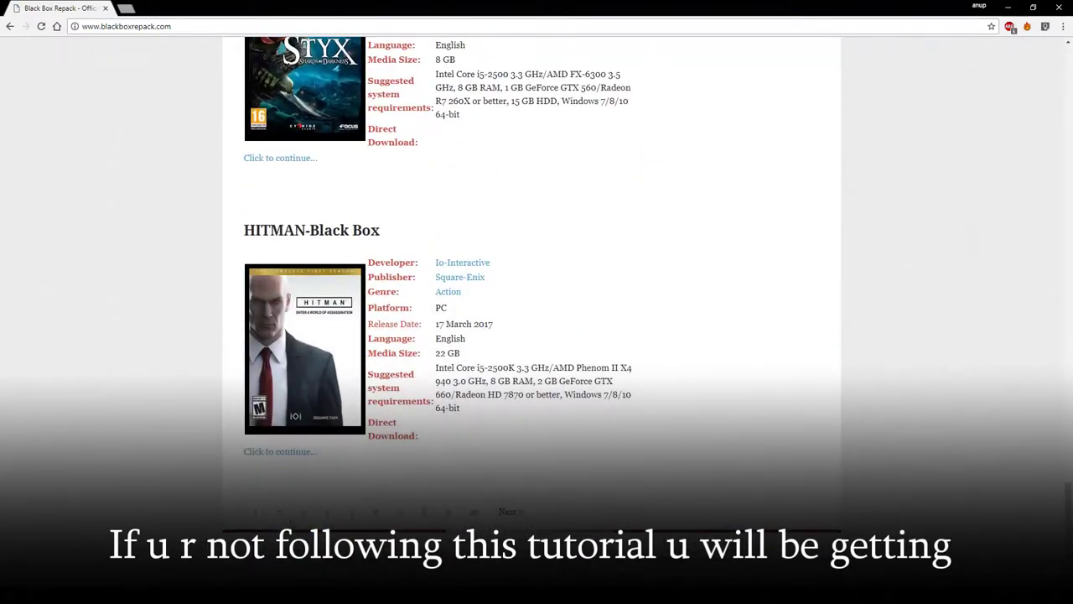
click(508, 510)
Step: Open the Watch_Dogs 2 Black Box post from the page 2 listings
scroll(335, 408, down, 8)
scroll(342, 409, down, 2)
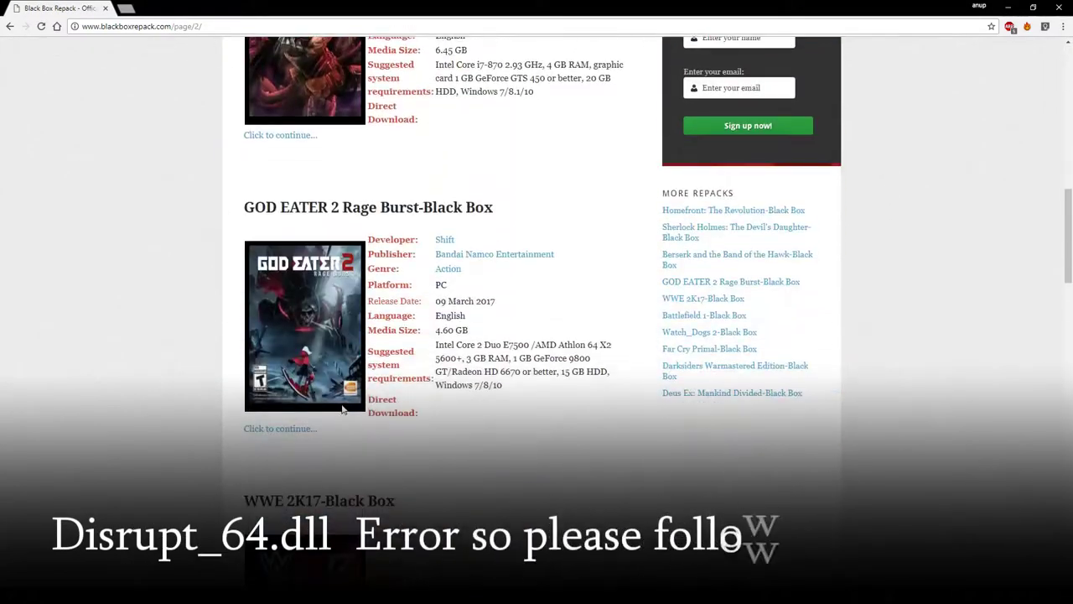
scroll(342, 401, down, 7)
scroll(379, 246, down, 3)
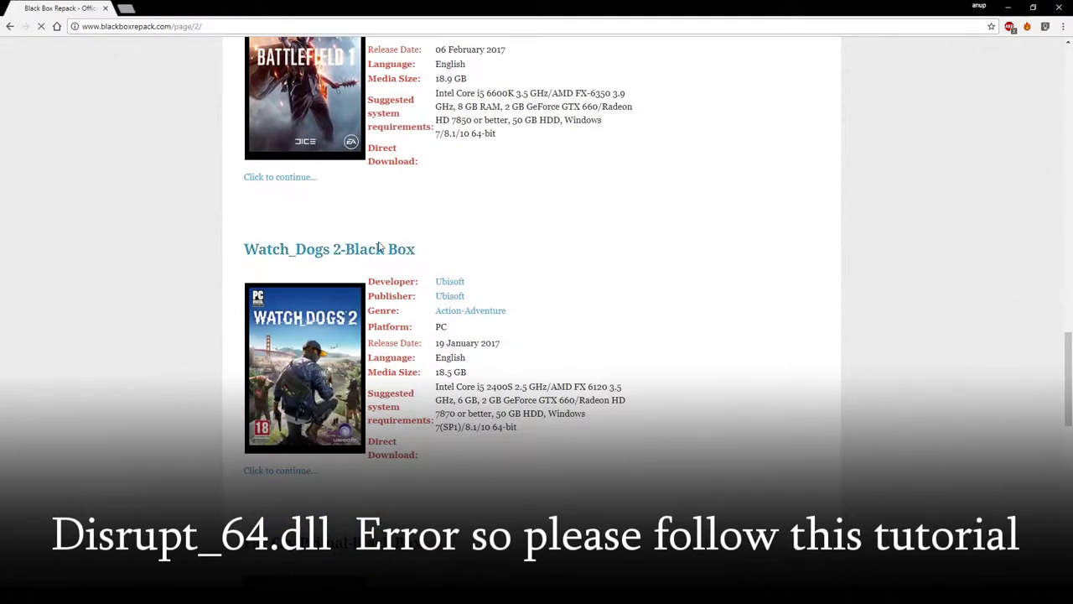
click(379, 245)
scroll(436, 209, down, 3)
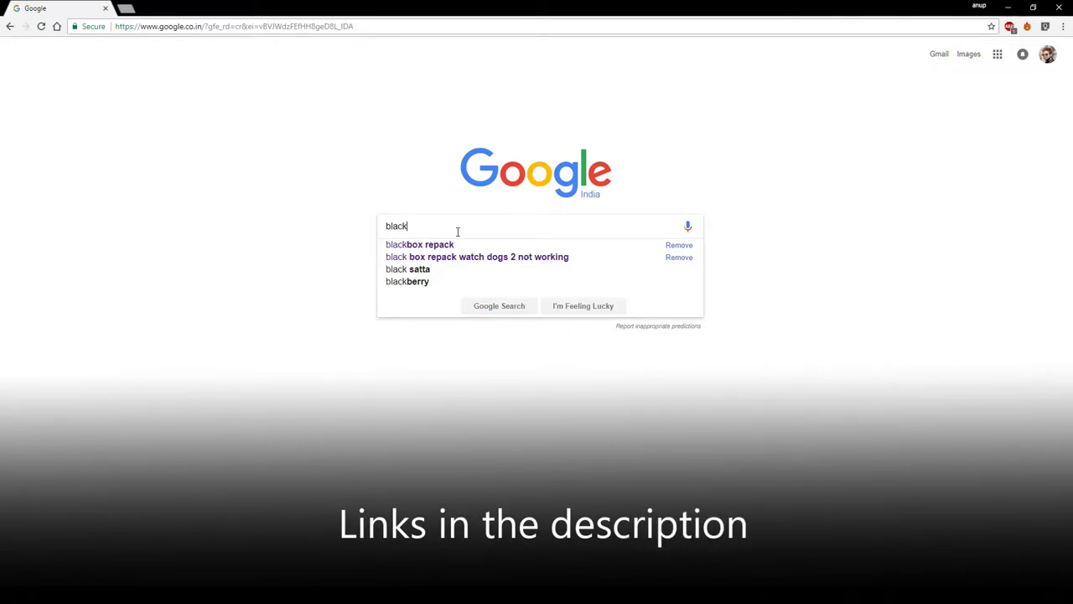
Step: Repeat the blackbox repack search and return to page 2 of the site's repack listings
key(Down)
key(Return)
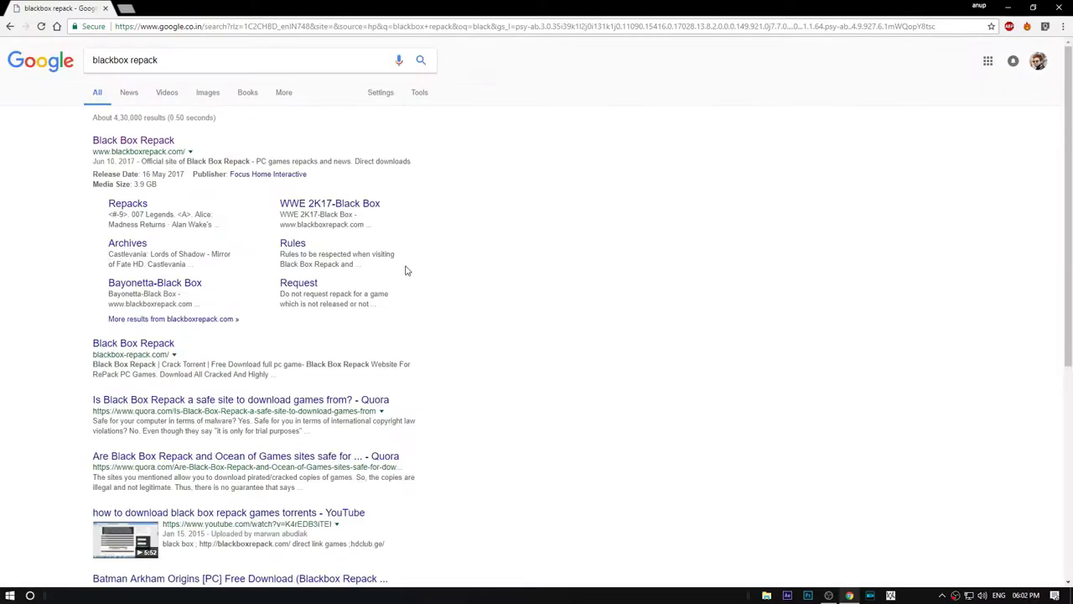
click(169, 142)
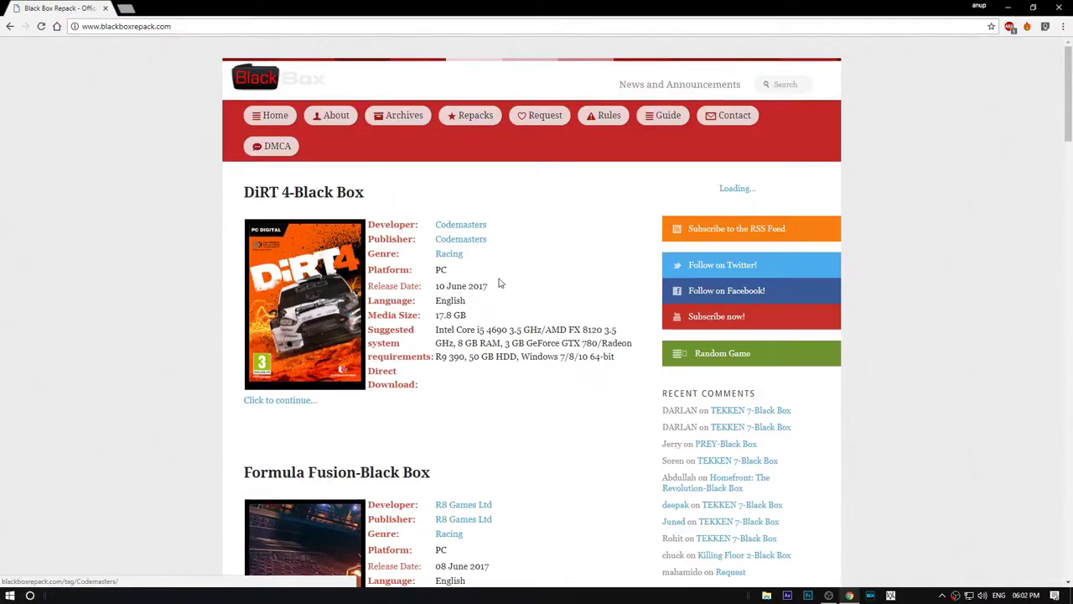
scroll(500, 301, down, 10)
scroll(503, 315, down, 8)
scroll(503, 318, down, 5)
scroll(500, 319, down, 5)
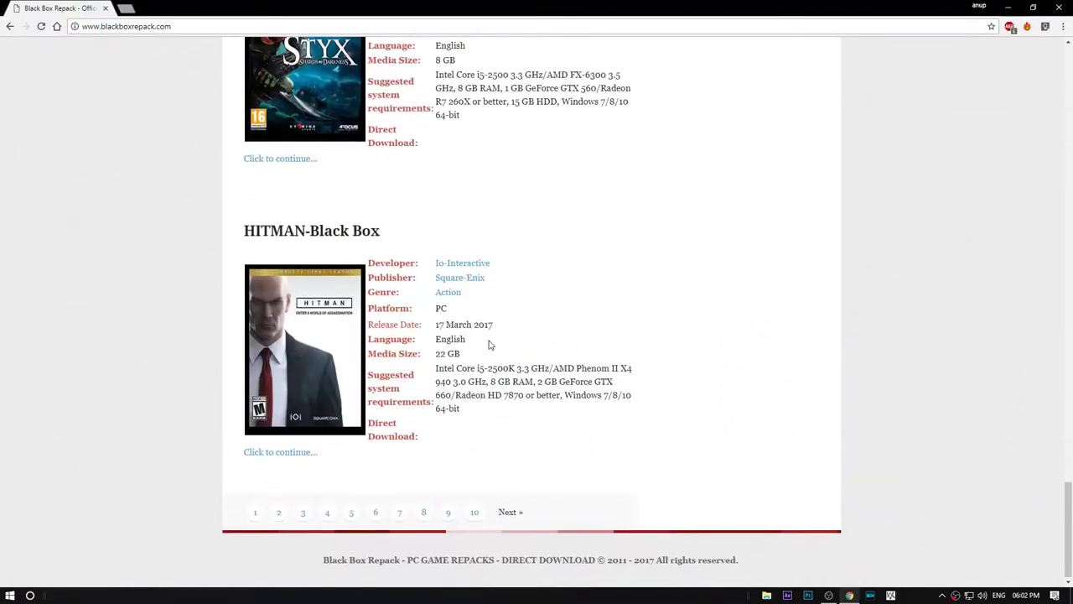
click(279, 511)
Step: Reopen the Watch_Dogs 2 post from the second listings page
scroll(343, 410, down, 8)
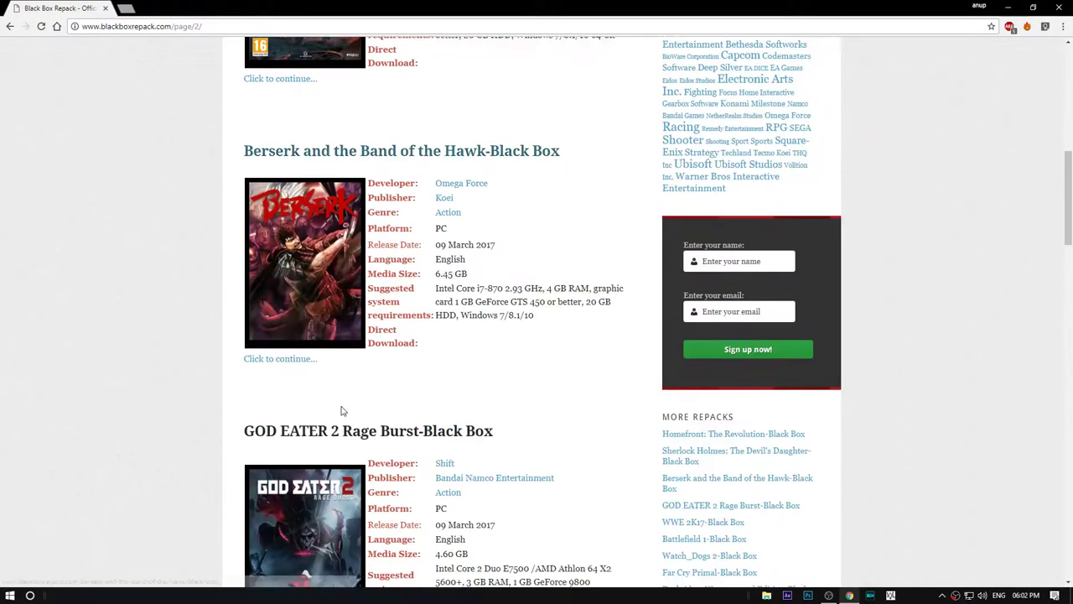
scroll(342, 410, down, 3)
scroll(342, 407, down, 6)
scroll(343, 398, down, 1)
scroll(343, 395, down, 3)
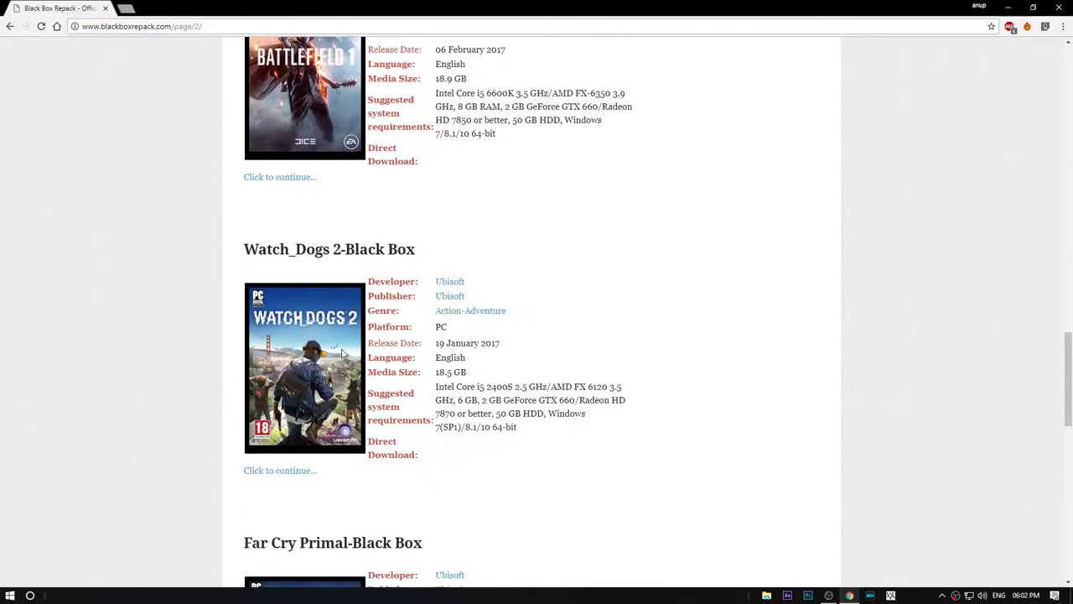
click(358, 246)
scroll(381, 242, down, 2)
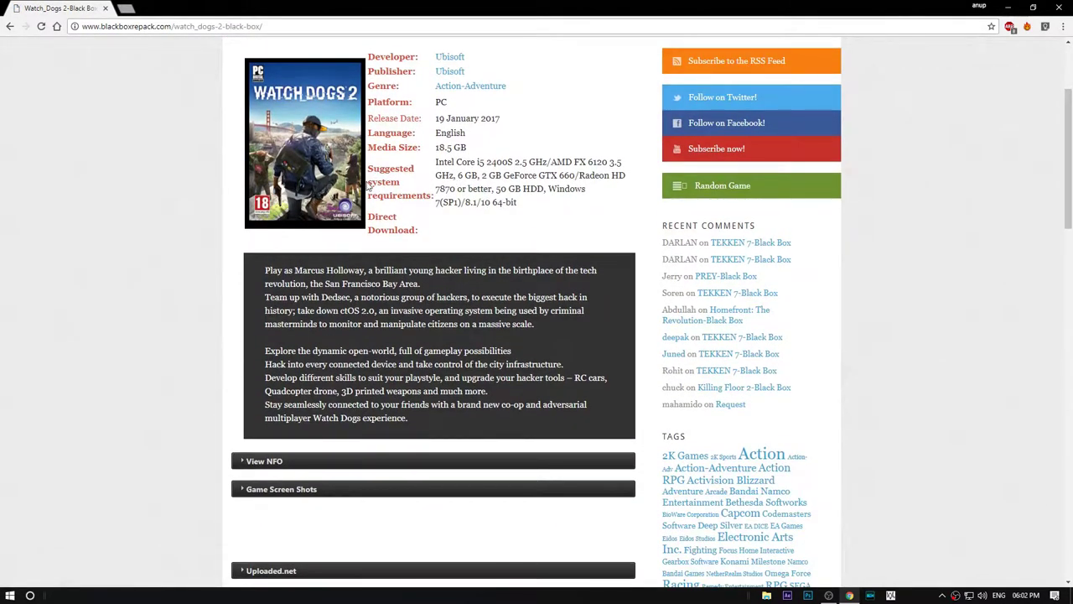
Step: Review the system requirements and screenshot gallery, then scroll down to the download links
drag(366, 186, 508, 201)
click(507, 201)
drag(440, 179, 587, 191)
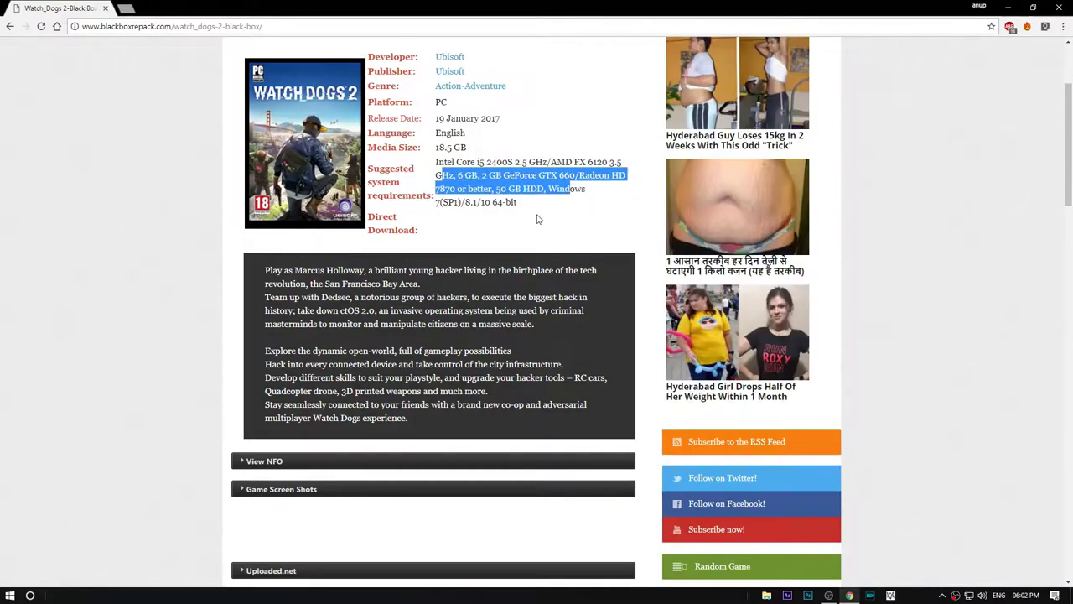
click(540, 218)
scroll(297, 289, down, 3)
click(401, 267)
scroll(401, 277, down, 2)
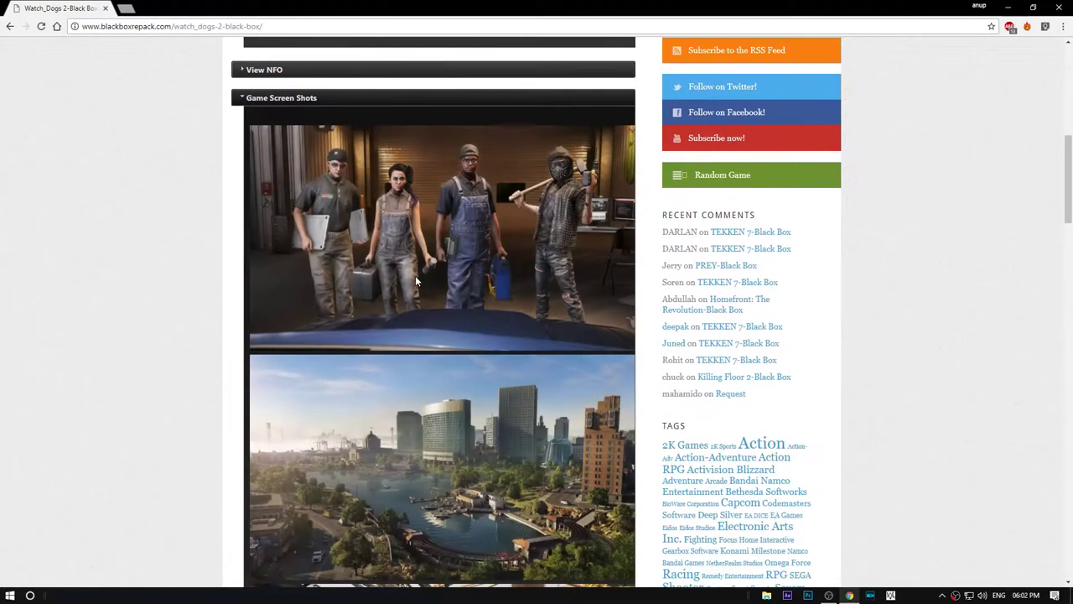
scroll(415, 275, down, 2)
scroll(471, 271, down, 2)
scroll(457, 275, down, 3)
scroll(457, 275, down, 3)
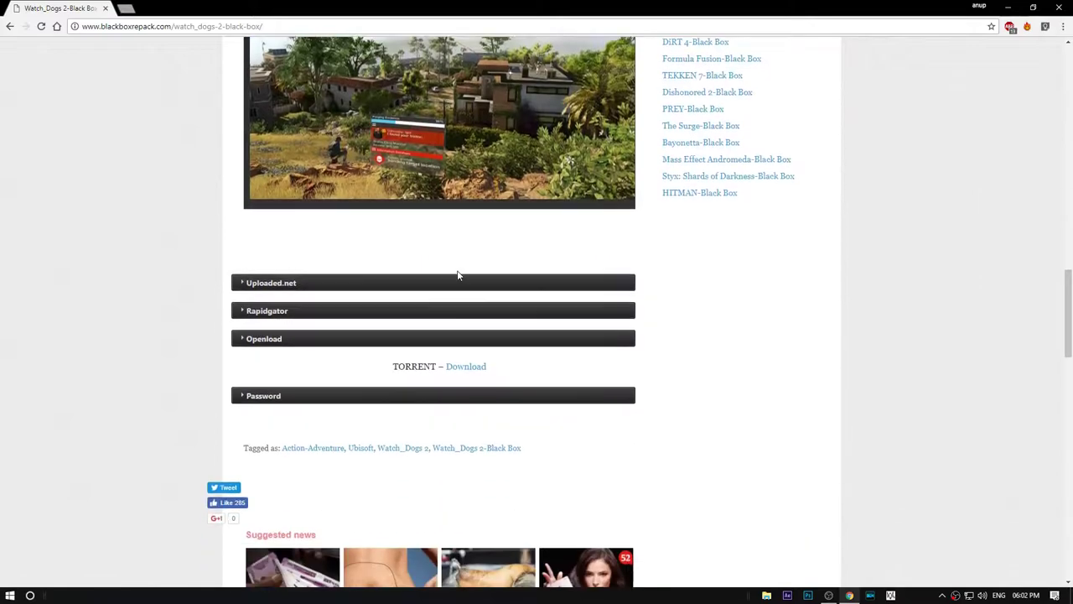
scroll(369, 260, down, 1)
Step: Expand Openload, open the r4dm link in a background tab, and reveal the archive password
click(328, 227)
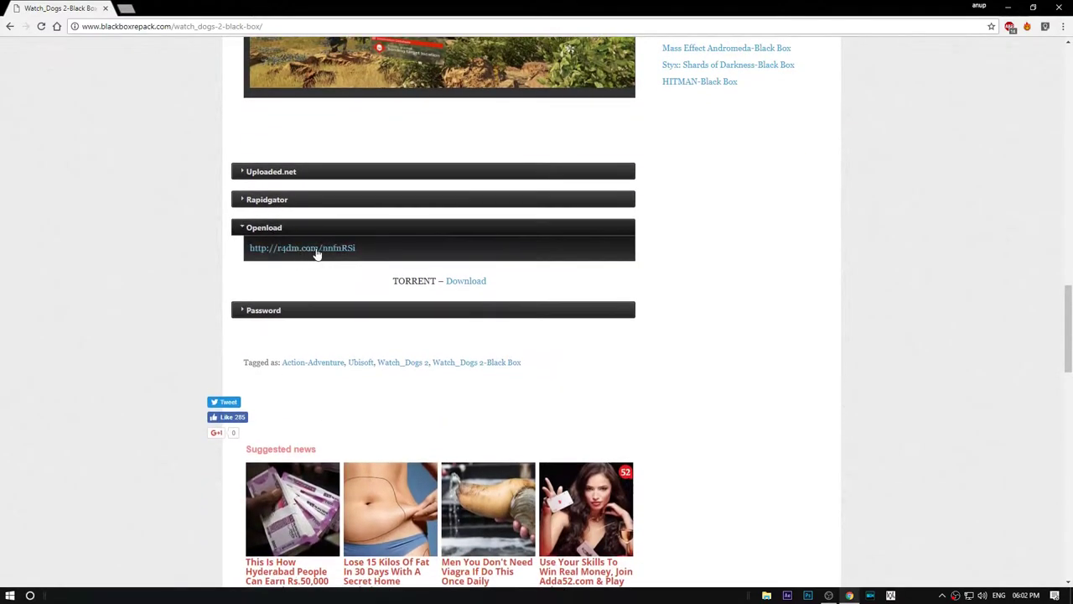
middle_click(318, 248)
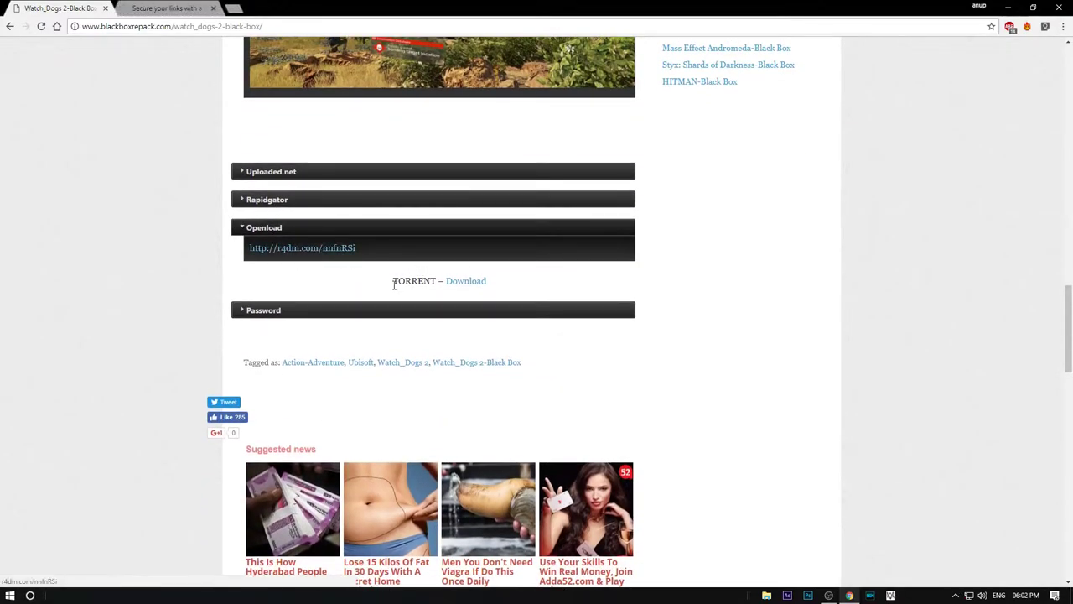
click(311, 310)
drag(354, 330, 251, 331)
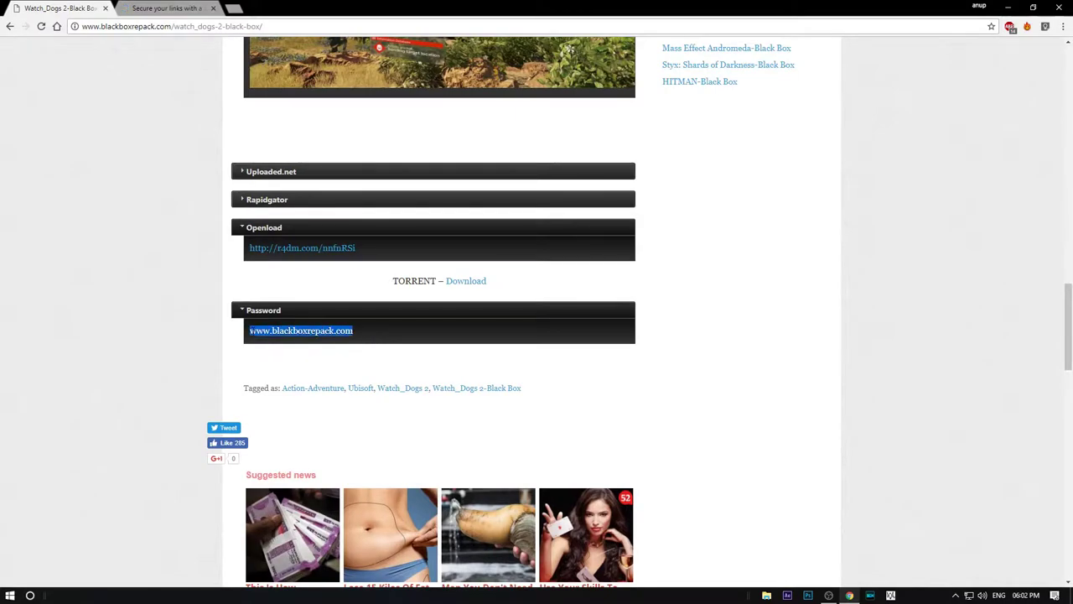
click(392, 326)
Step: Browse the r4dm tab's list of Watch_Dogs 2 download part links
key(ctrl+Tab)
scroll(466, 264, down, 6)
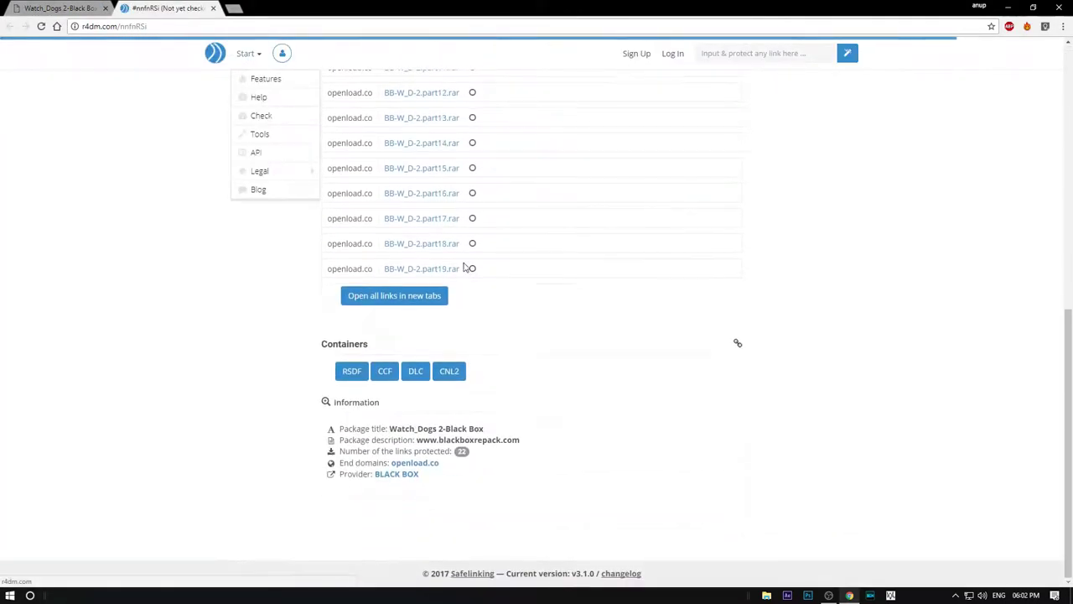
scroll(467, 266, up, 3)
scroll(467, 268, up, 3)
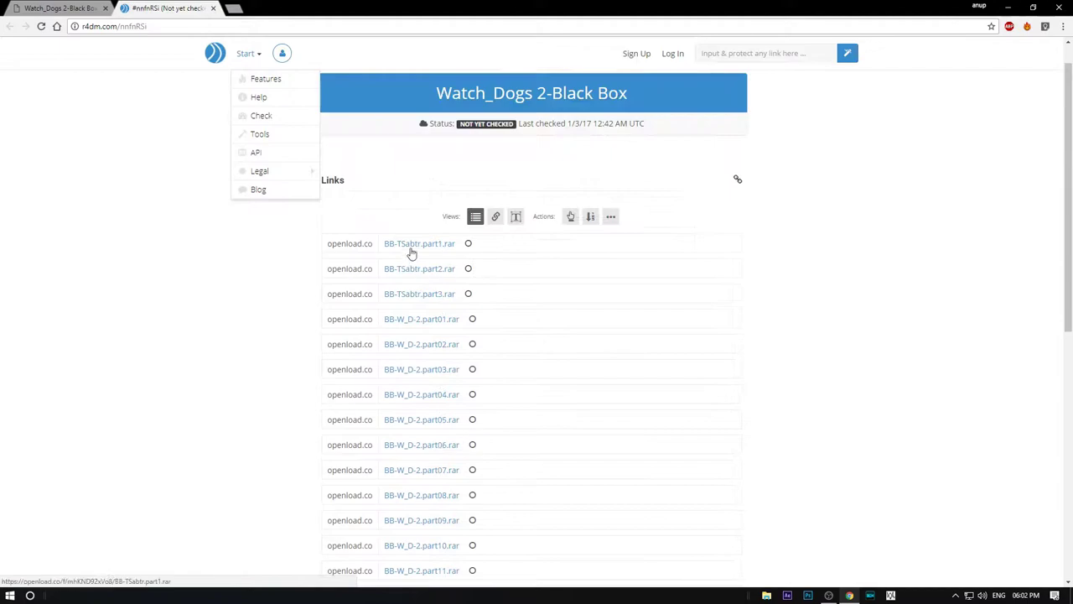
scroll(461, 408, down, 3)
scroll(520, 413, down, 2)
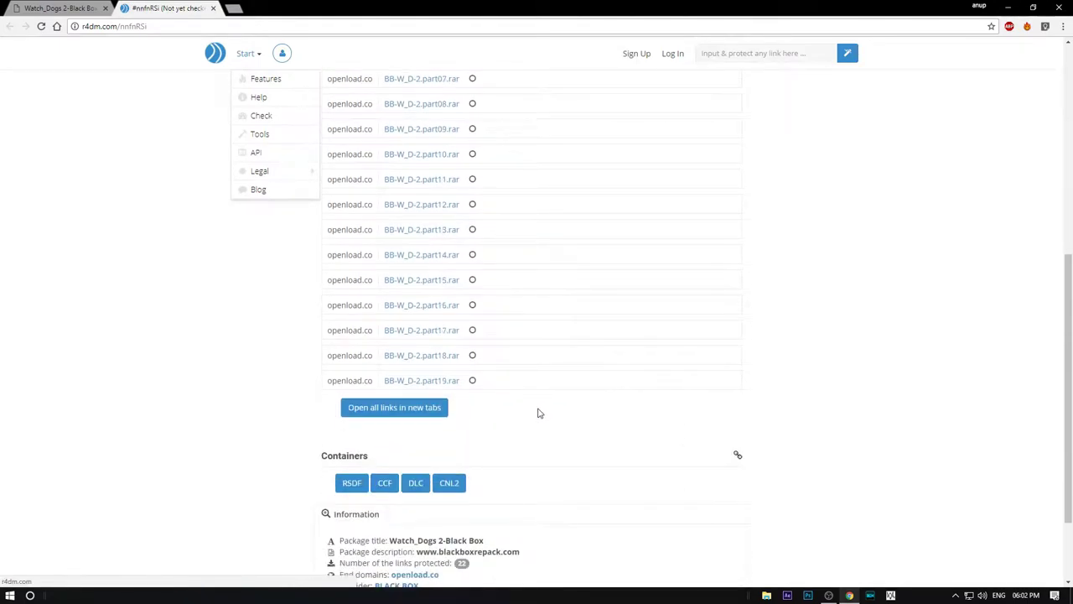
scroll(540, 413, up, 4)
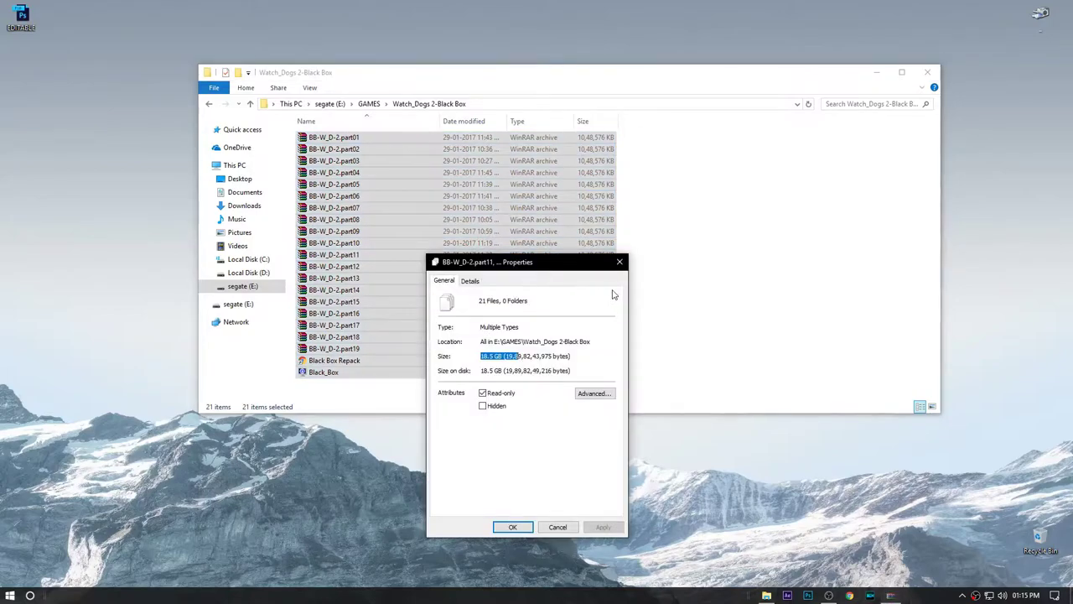
Step: Extract the part01 archive with WinRAR, confirming the archive password
click(619, 262)
click(353, 138)
right_click(353, 138)
click(404, 192)
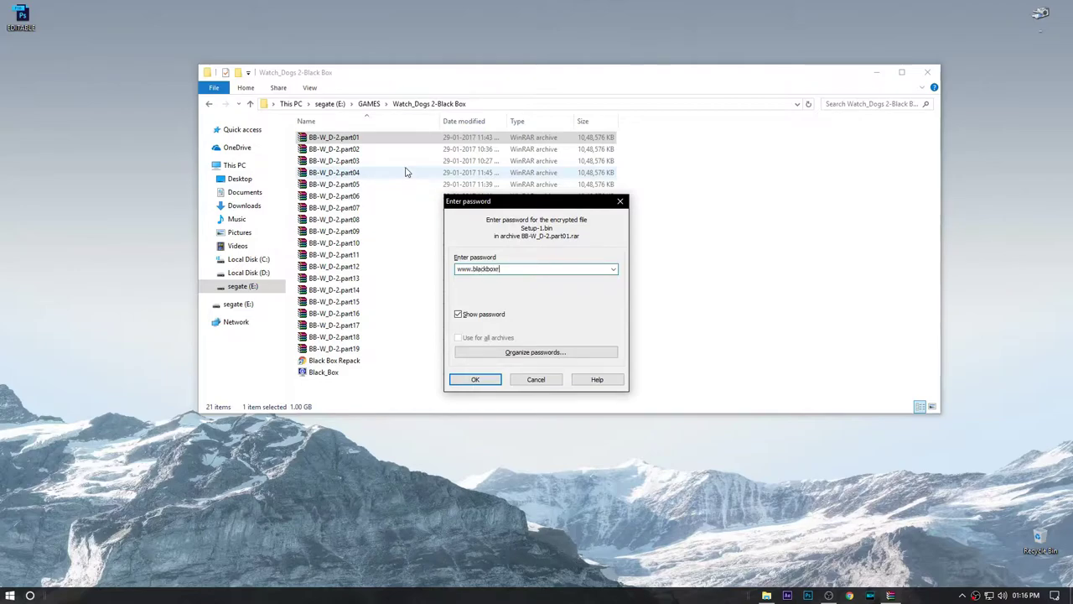
key(Return)
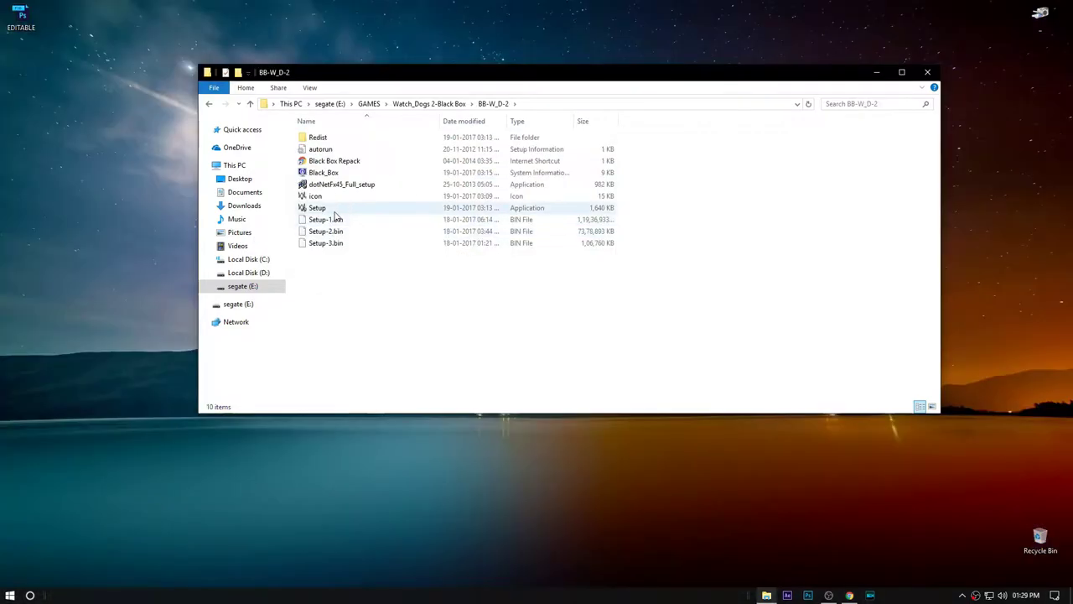
Step: Launch Setup, close Explorer, and move past the welcome page to choose the install destination
double_click(335, 210)
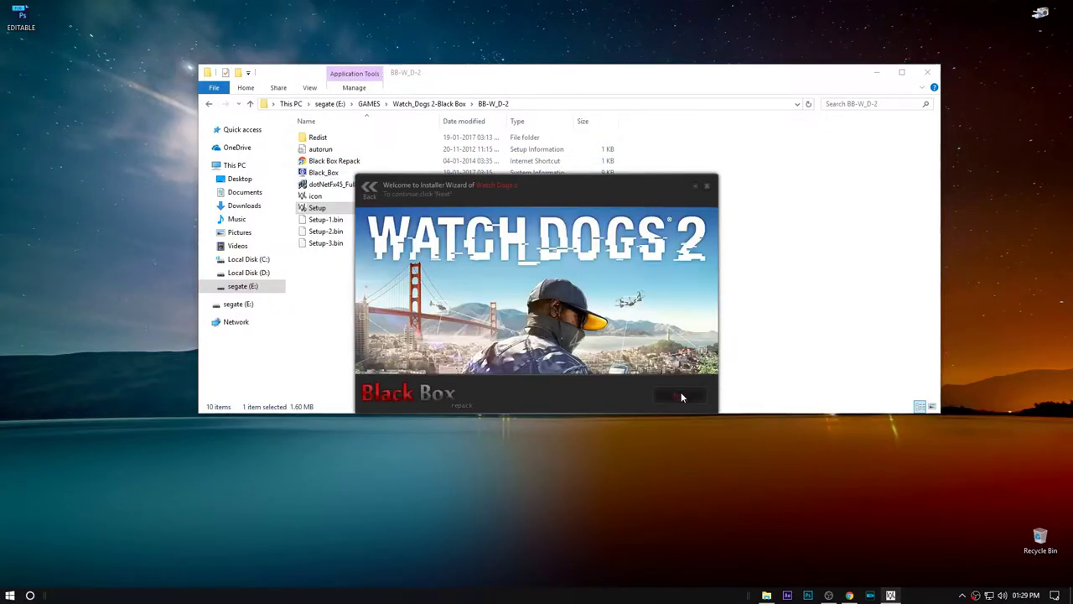
click(927, 72)
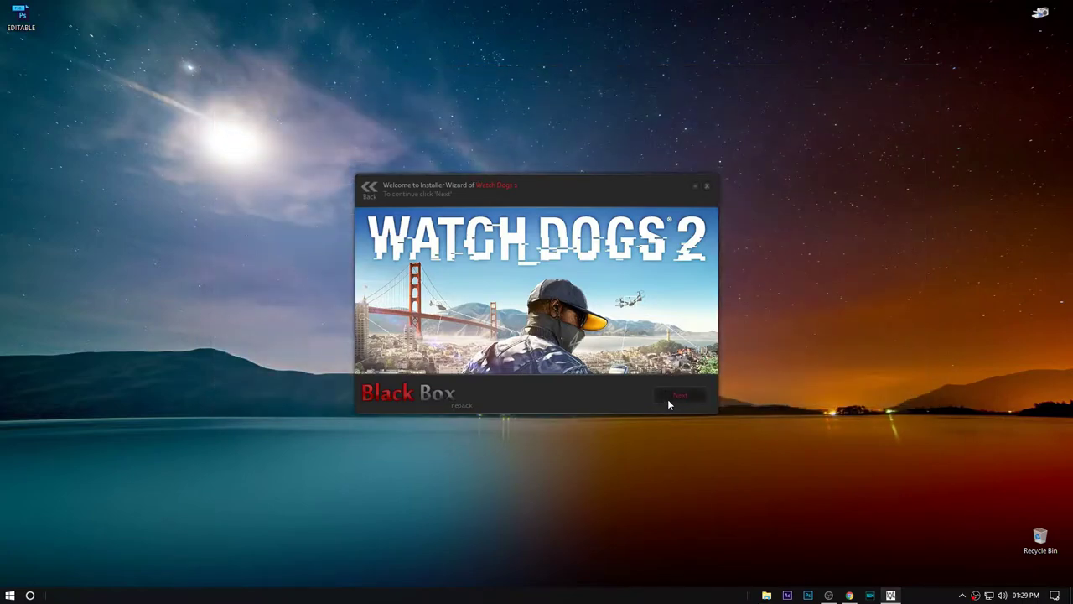
click(668, 402)
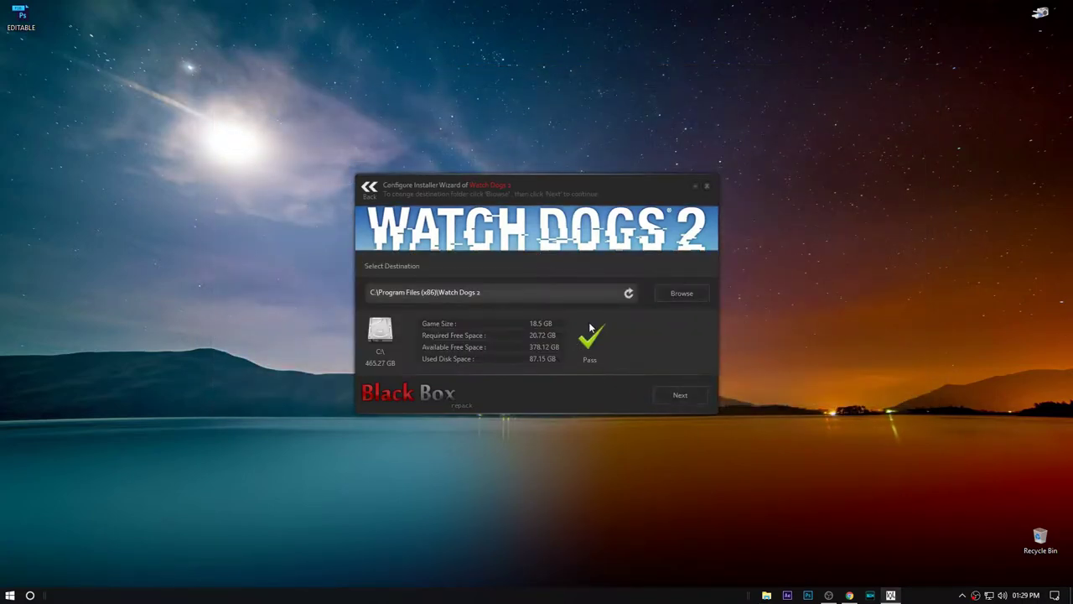
click(674, 296)
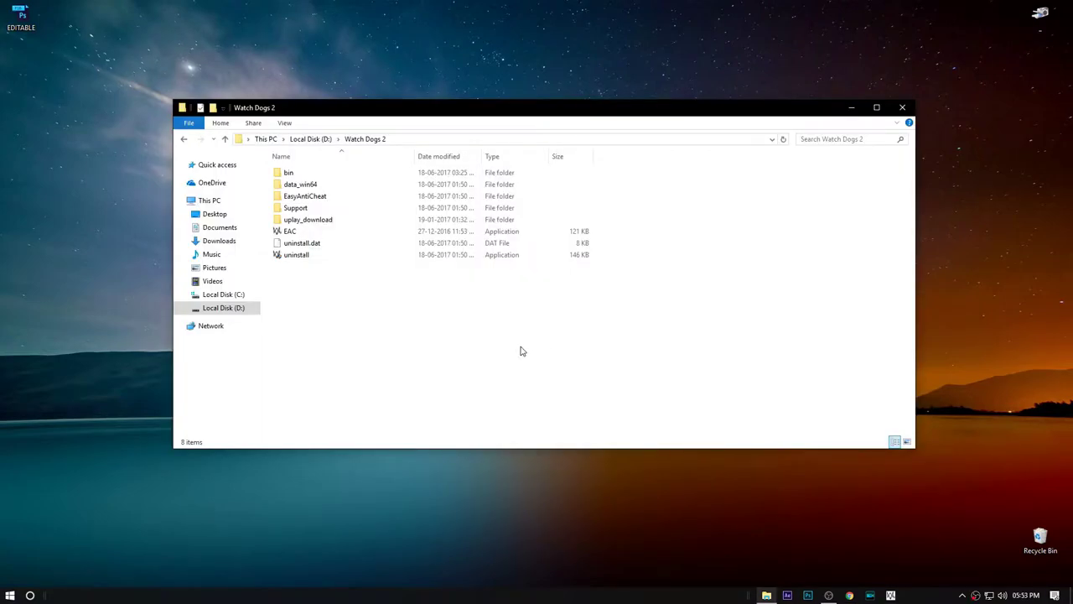
right_click(520, 346)
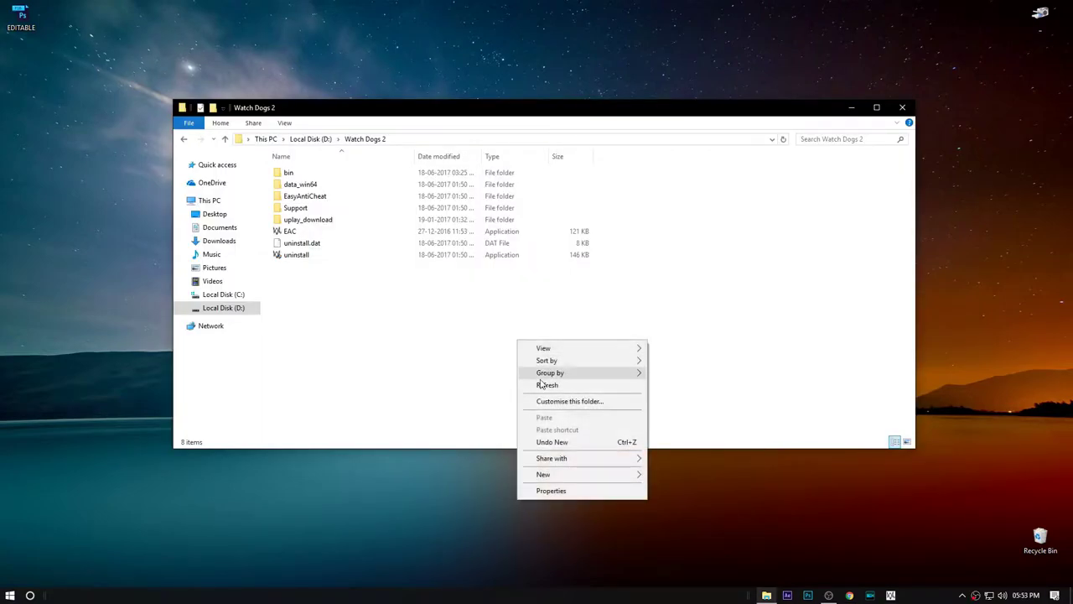
click(553, 382)
drag(585, 114, 609, 130)
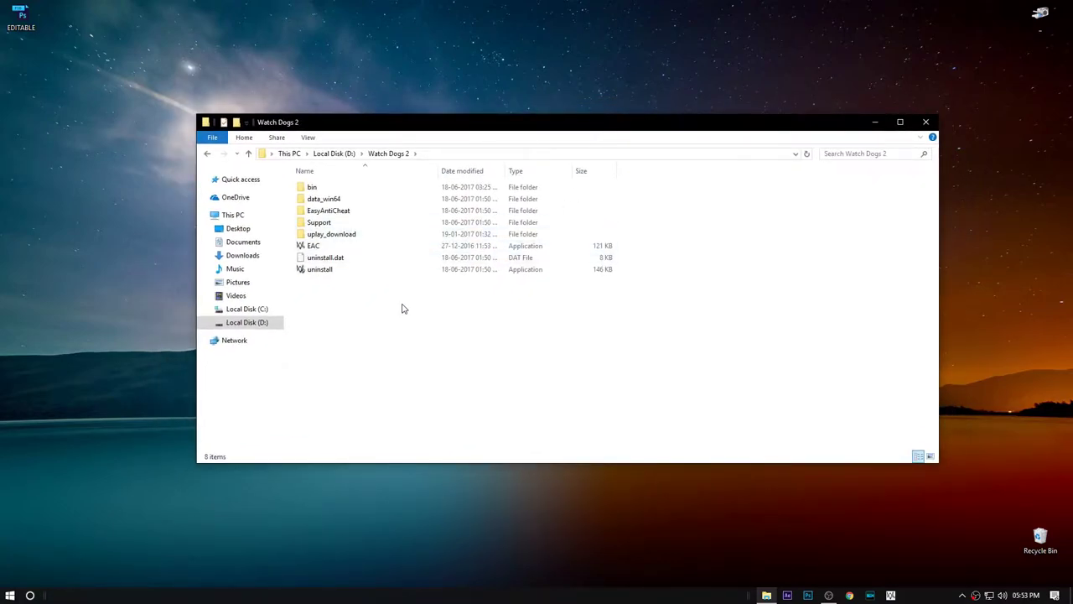
drag(358, 288, 331, 253)
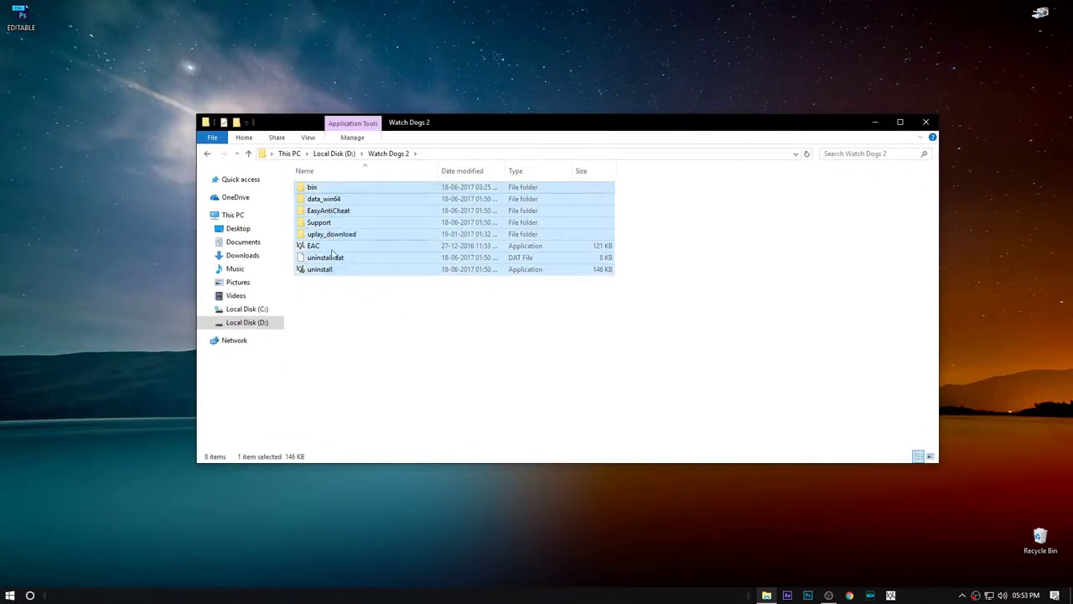
double_click(316, 187)
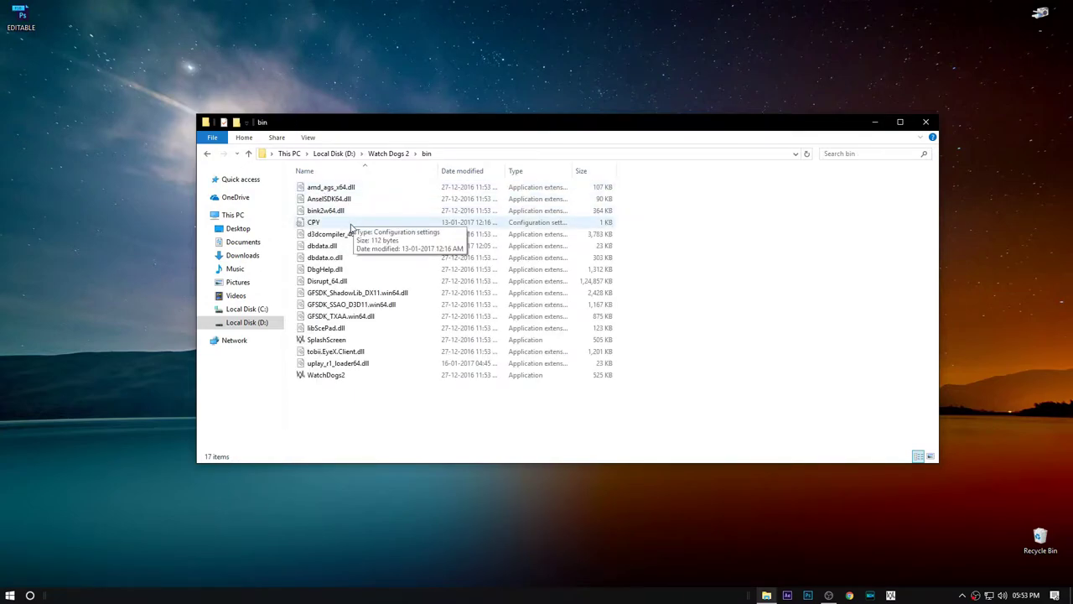
click(342, 376)
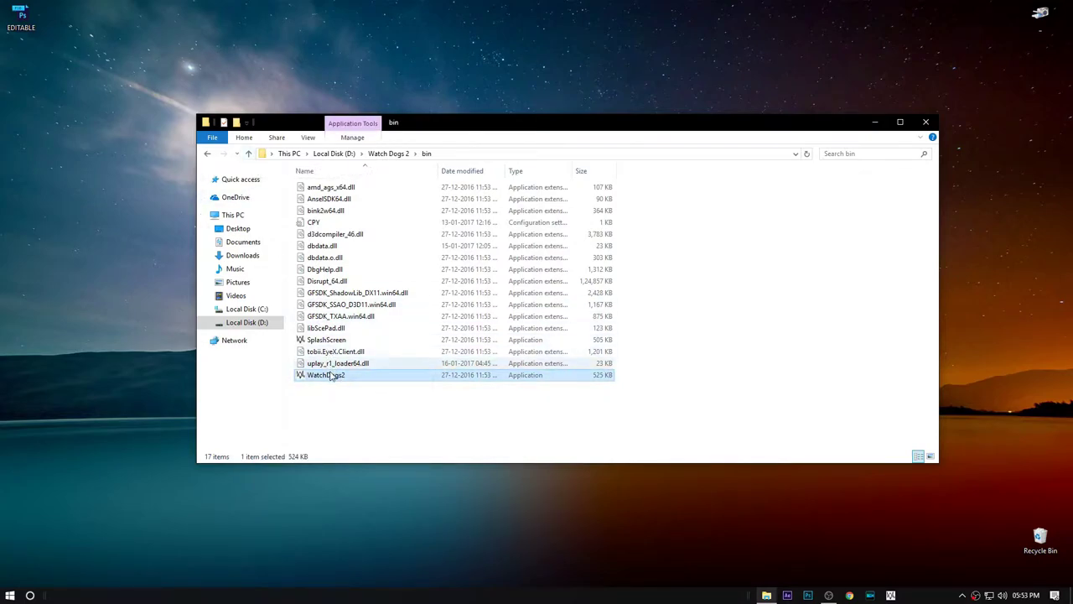
click(248, 154)
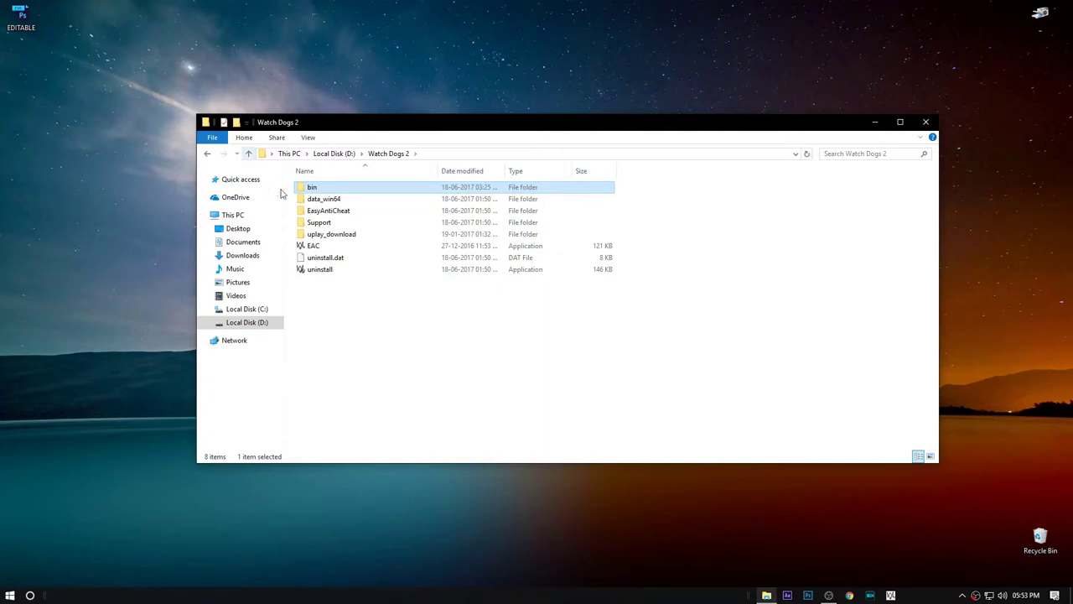
Step: Copy CPY, dbdata.dll and uplay_r1_loader64.dll from Support\Crack\bin
double_click(359, 223)
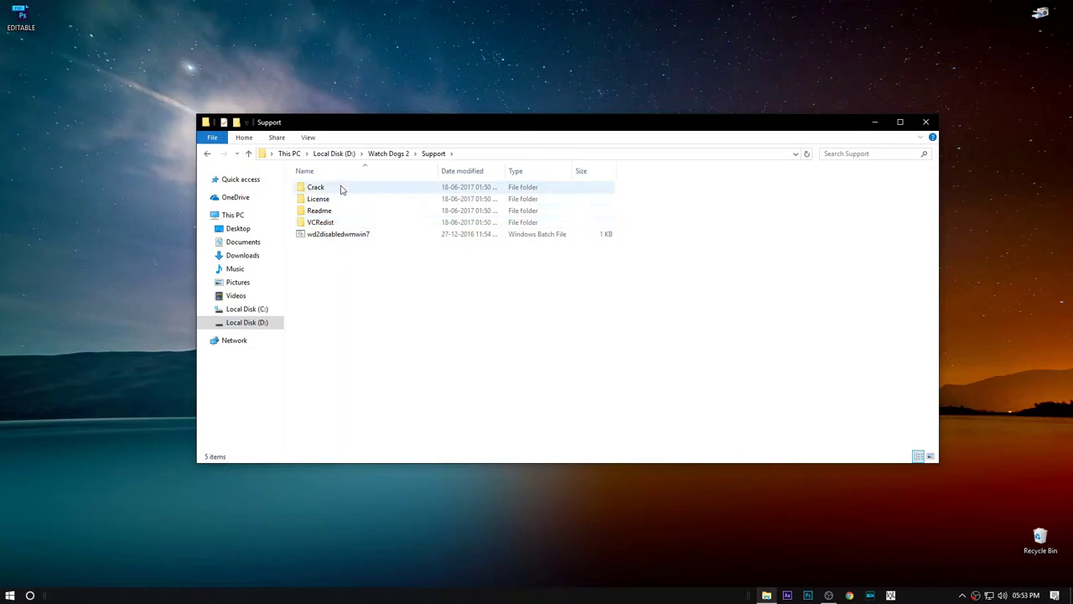
double_click(342, 190)
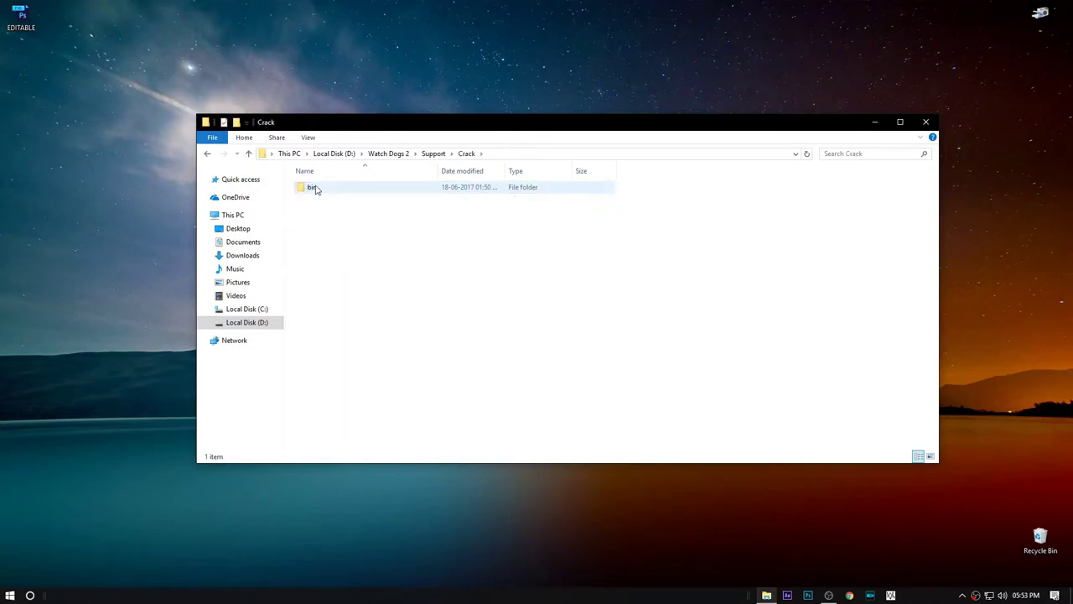
double_click(316, 190)
drag(367, 244, 335, 190)
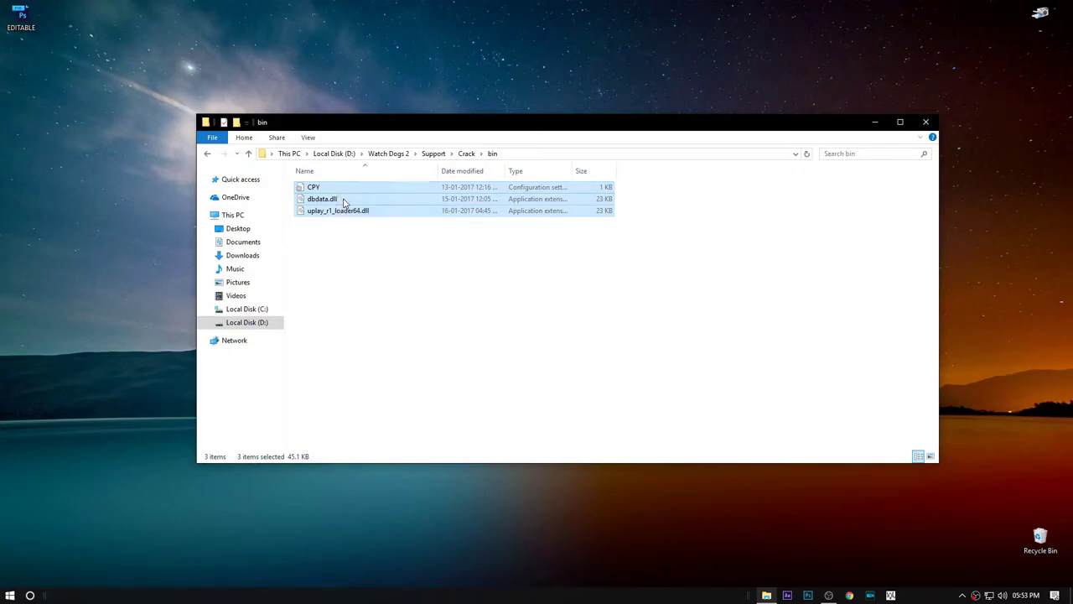
right_click(343, 200)
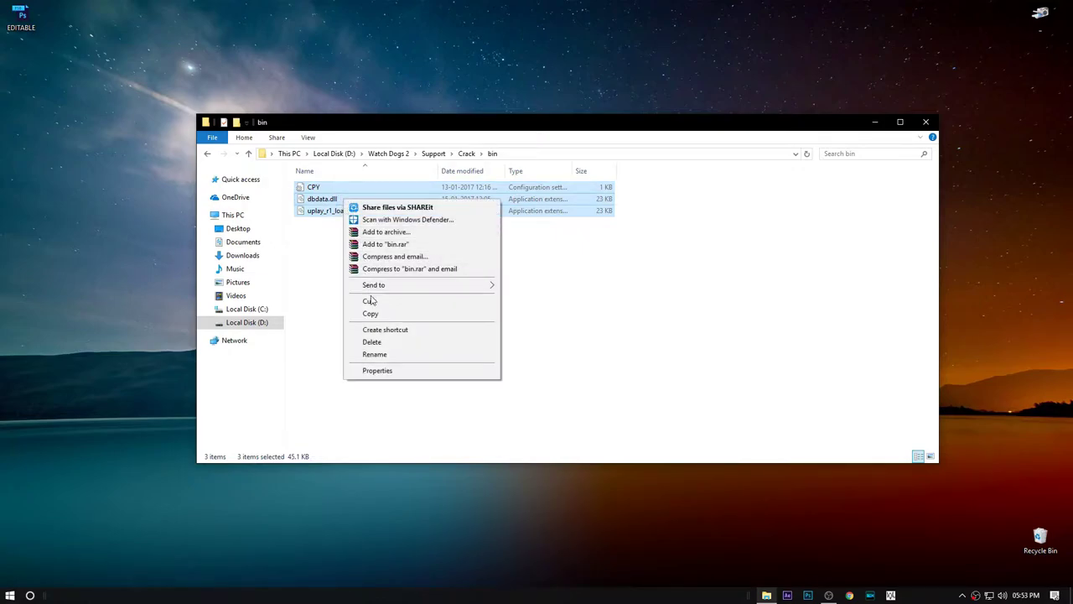
click(396, 314)
right_click(450, 203)
click(479, 317)
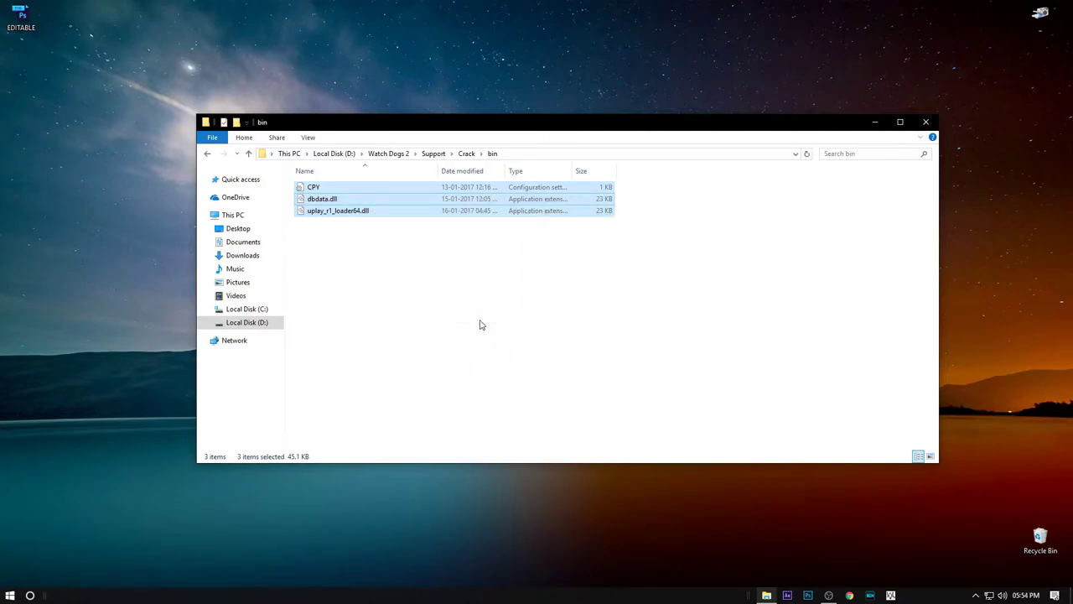
Step: Paste the three crack files into Watch Dogs 2's bin folder, replacing the existing copies
click(248, 154)
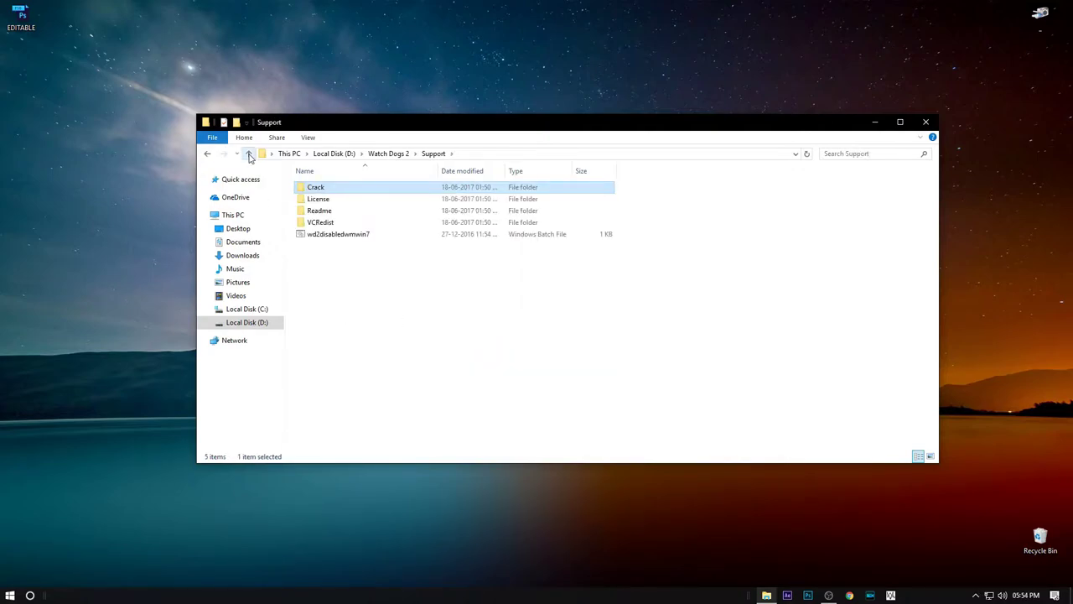
click(248, 154)
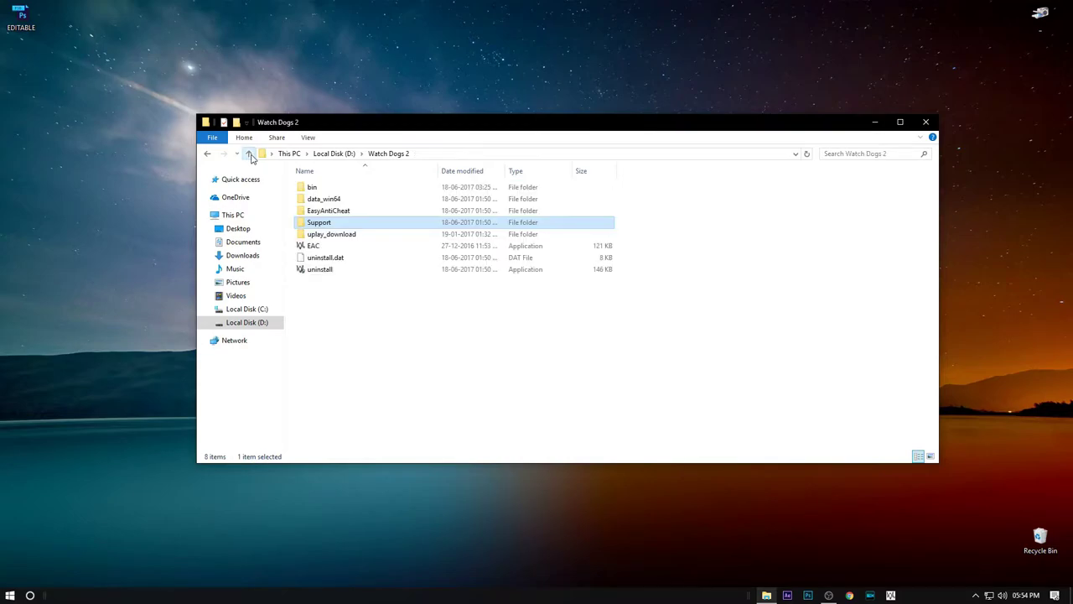
double_click(343, 188)
right_click(717, 236)
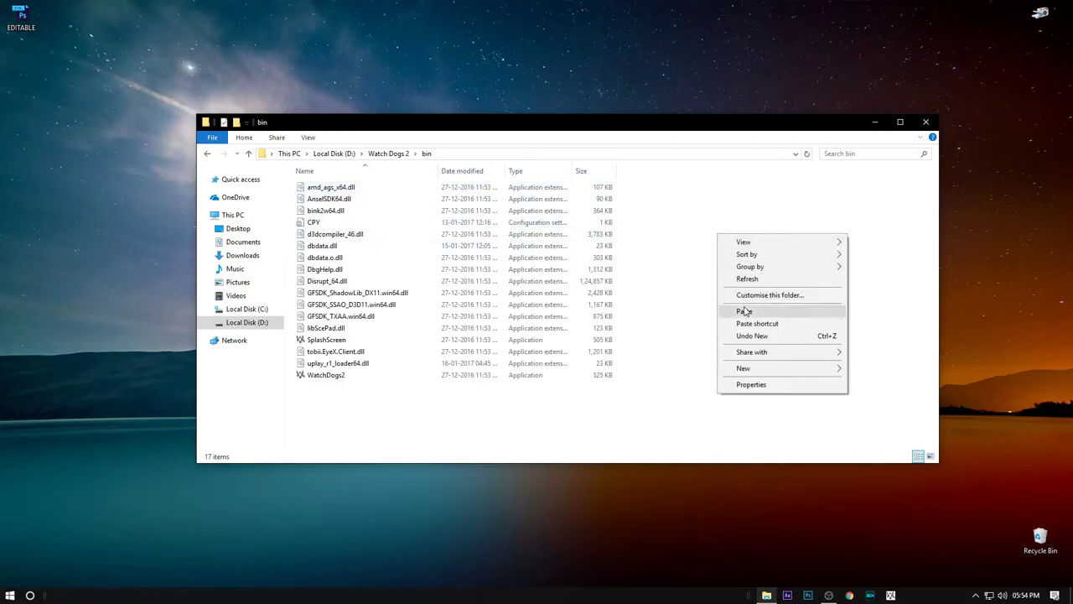
click(744, 311)
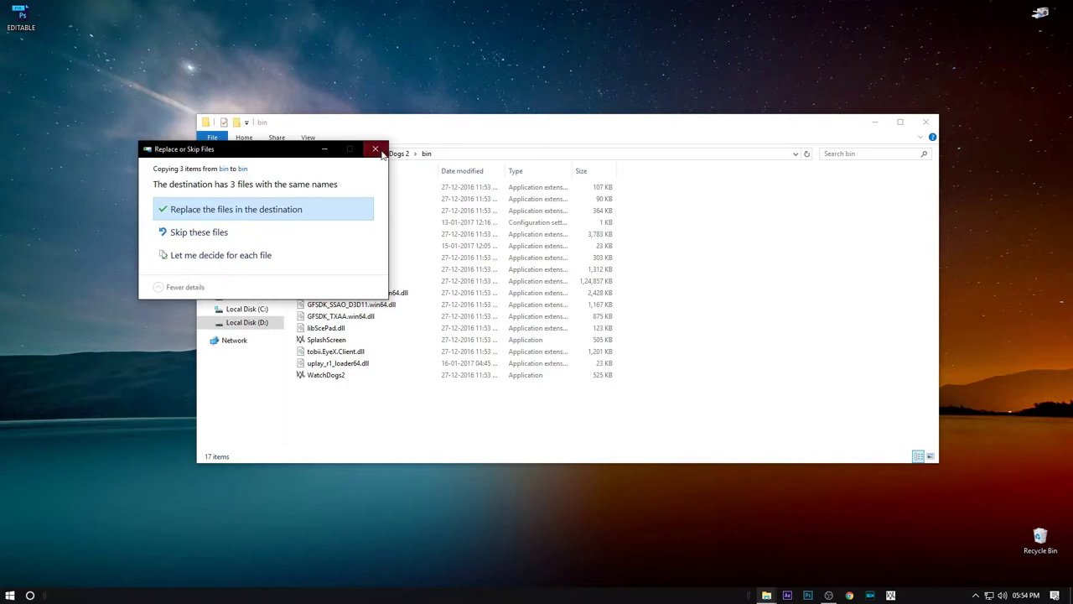
key(Return)
click(351, 376)
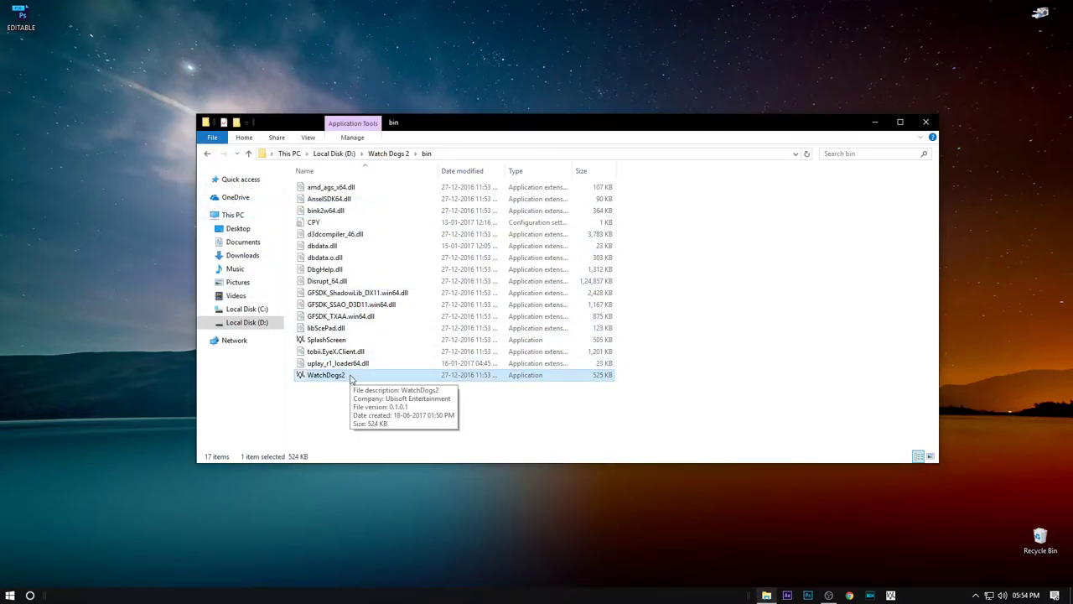
Step: Set WatchDogs2 to run as administrator in its Compatibility properties
right_click(352, 378)
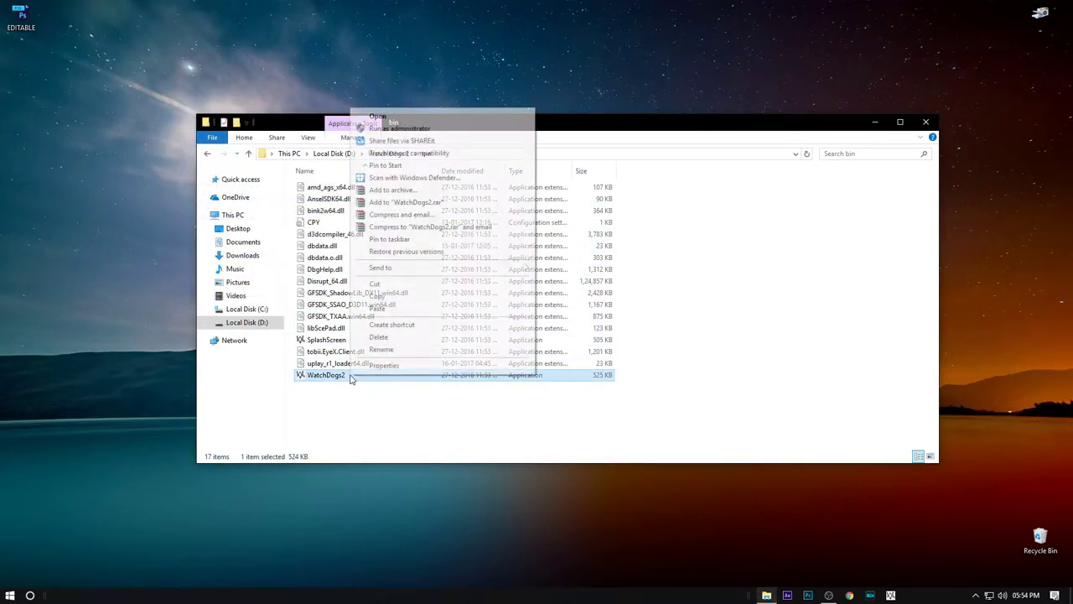
click(383, 365)
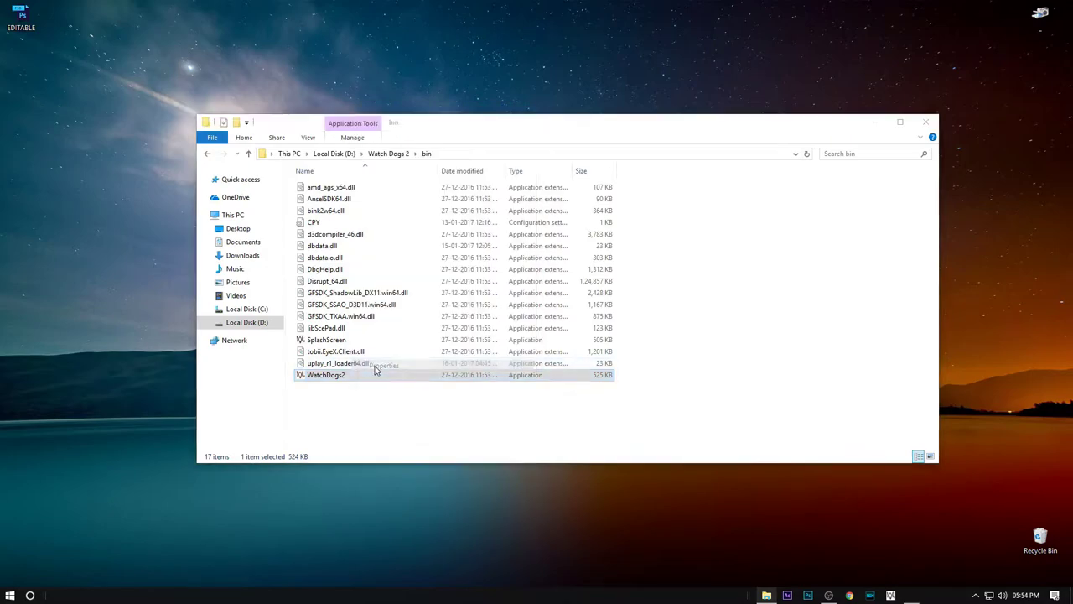
drag(475, 285, 518, 250)
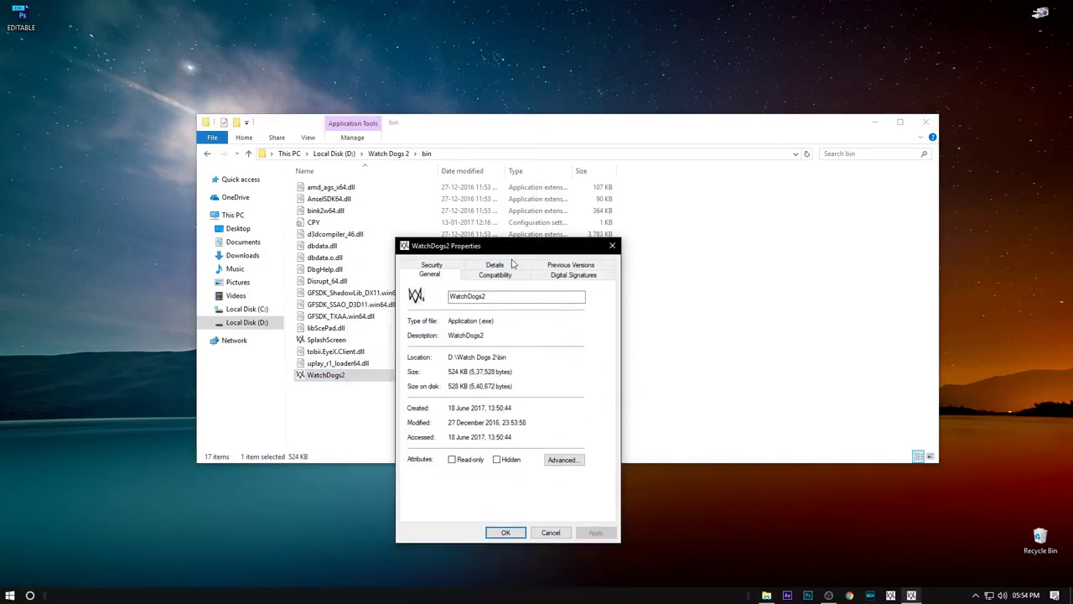
click(499, 277)
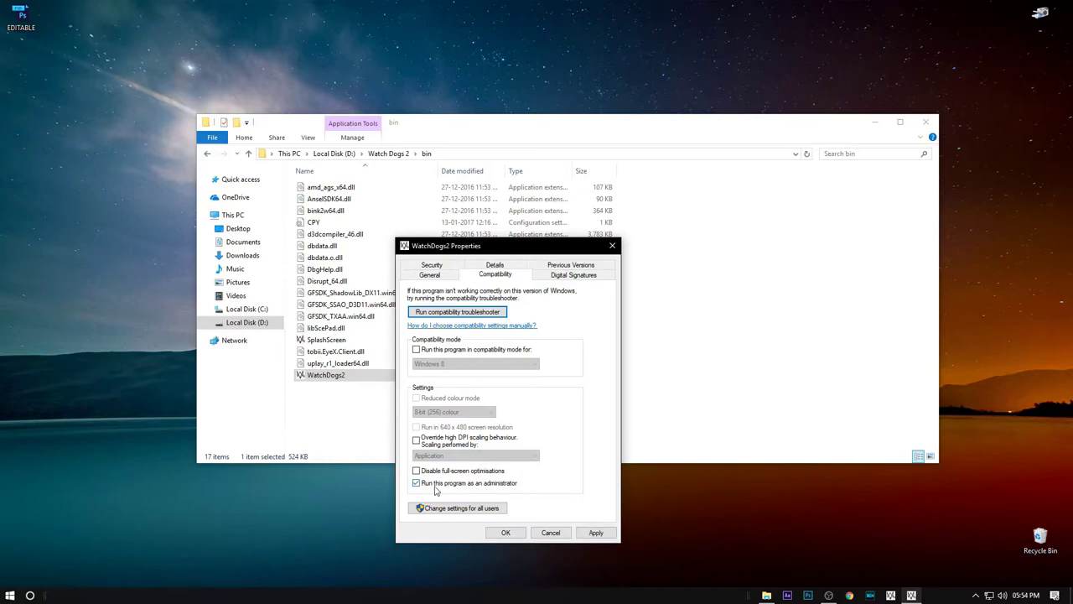
click(594, 533)
click(502, 534)
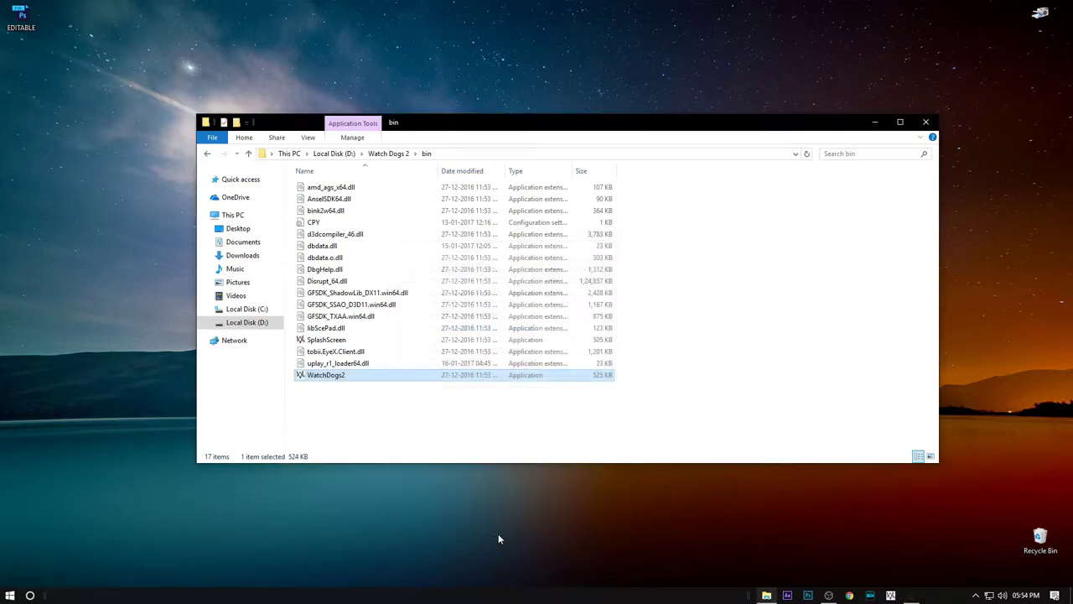
Step: Send WatchDogs2 to the desktop as a shortcut and close the bin folder
right_click(350, 380)
mouse_move(394, 268)
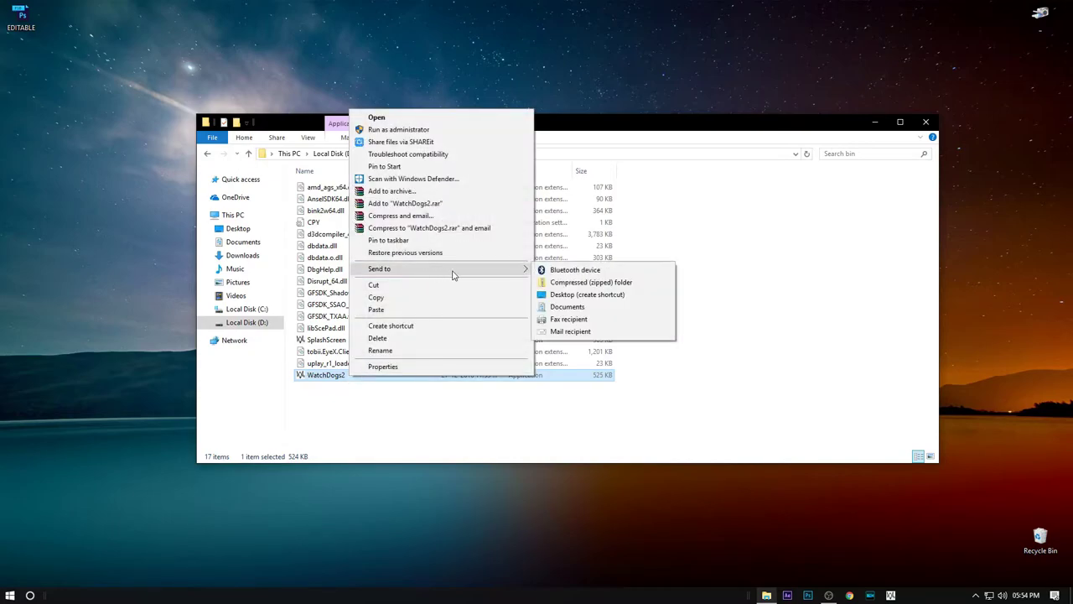
click(577, 295)
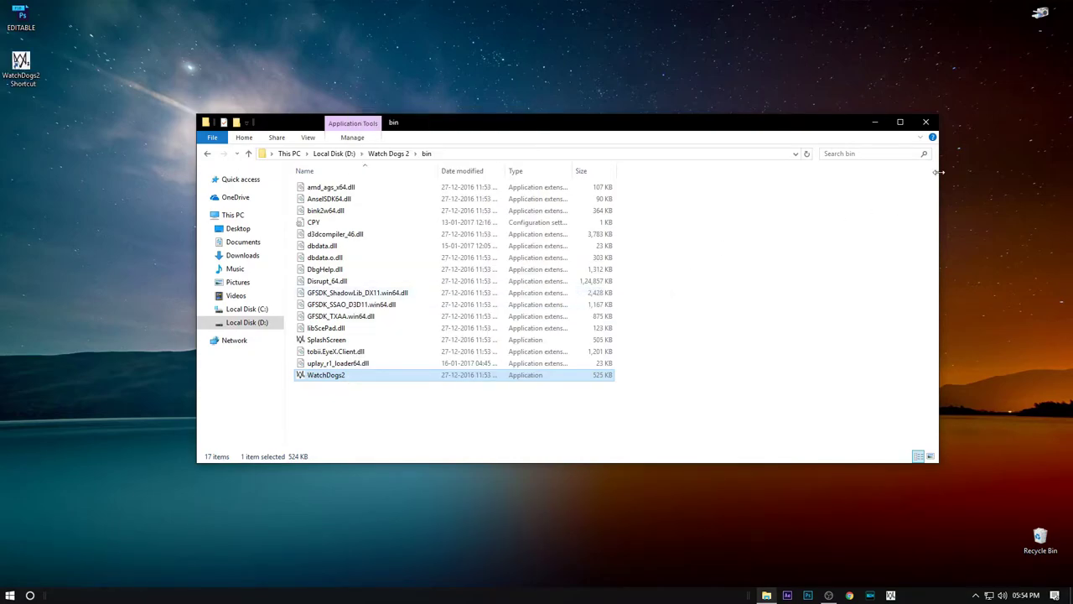
click(924, 137)
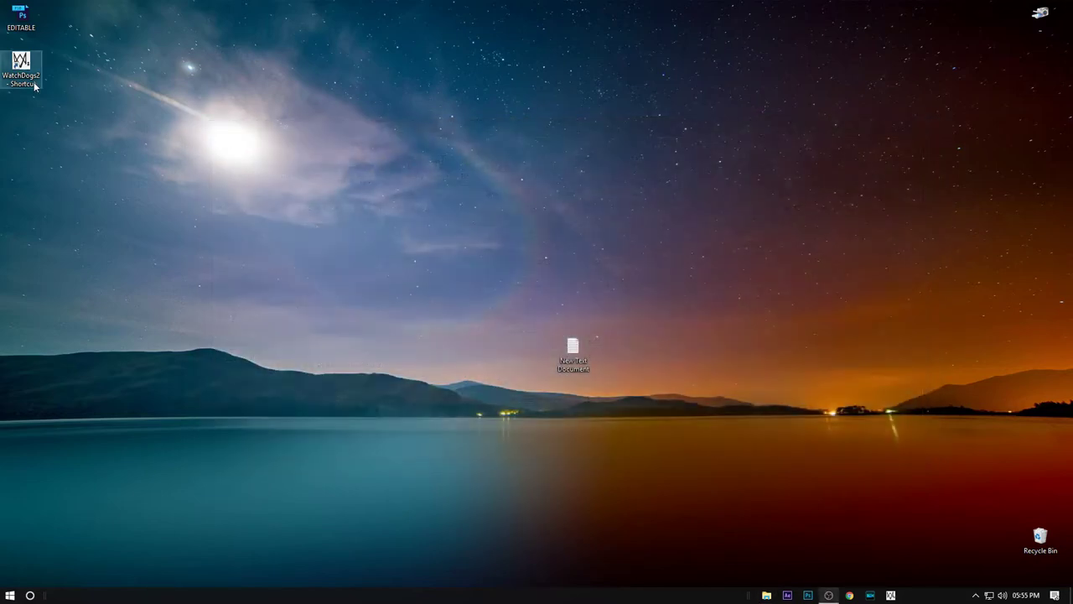
Step: Add -eac_launcher after the path in the WatchDogs2 shortcut's Target, then close its properties
right_click(35, 86)
click(70, 356)
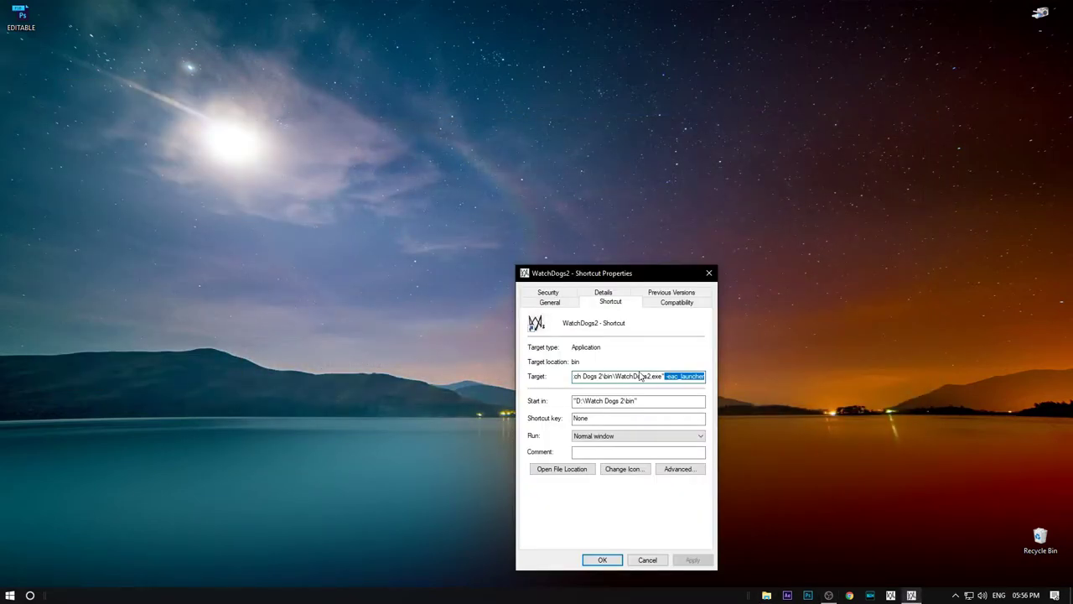
click(634, 376)
mouse_move(665, 377)
mouse_down()
mouse_move(573, 377)
mouse_move(719, 380)
mouse_up()
click(592, 380)
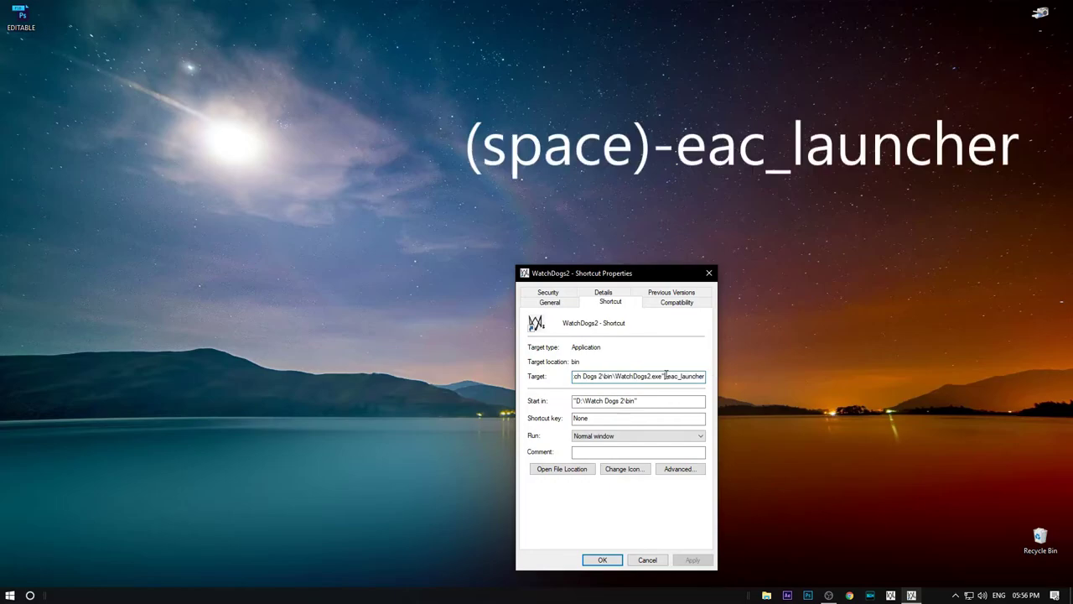
drag(664, 376, 710, 376)
click(668, 377)
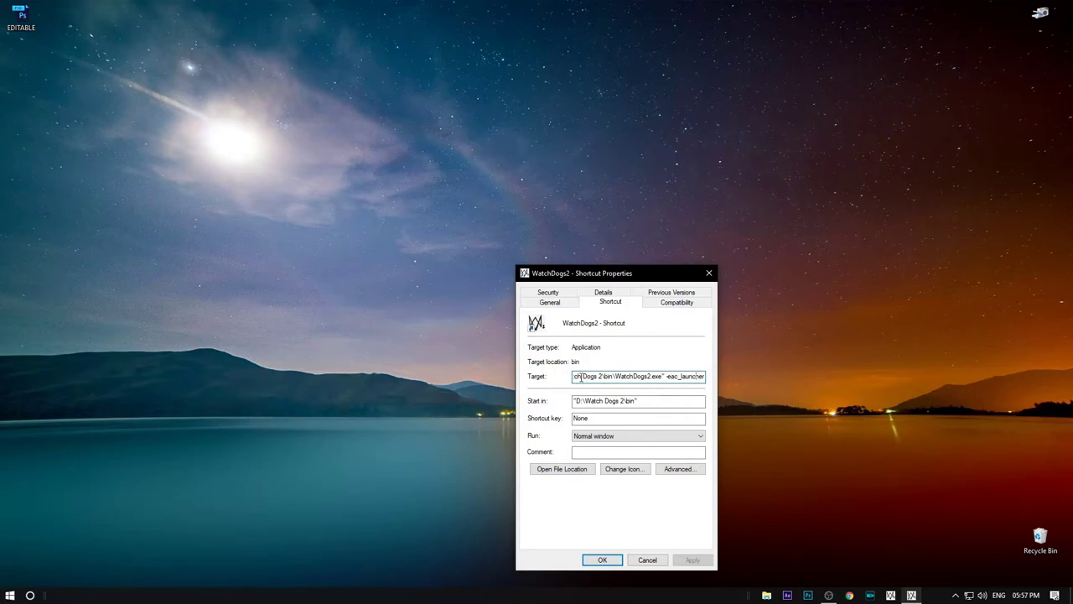
drag(581, 377, 738, 373)
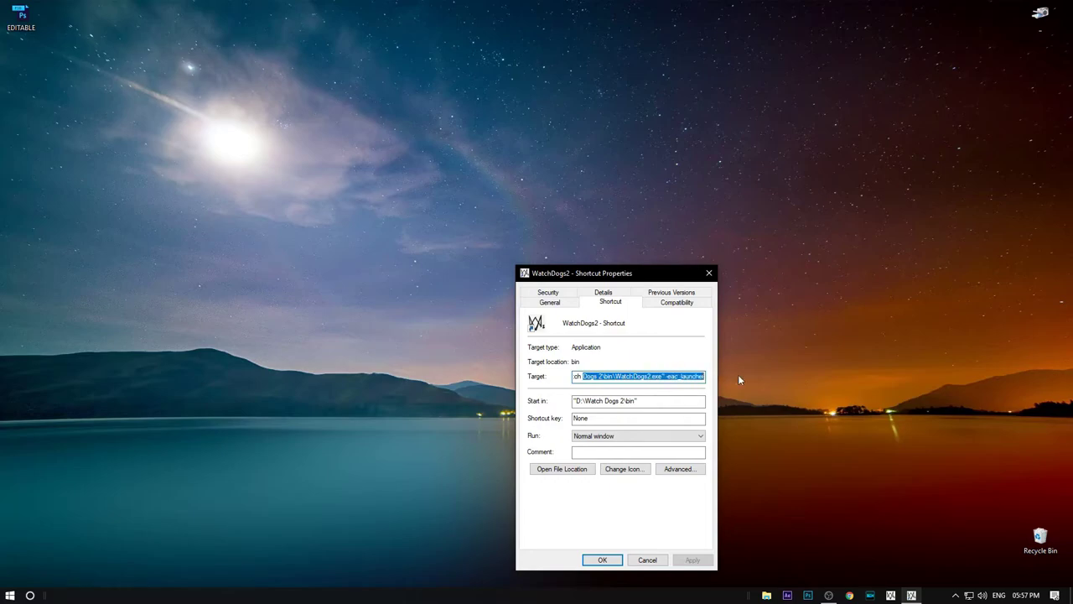
click(693, 376)
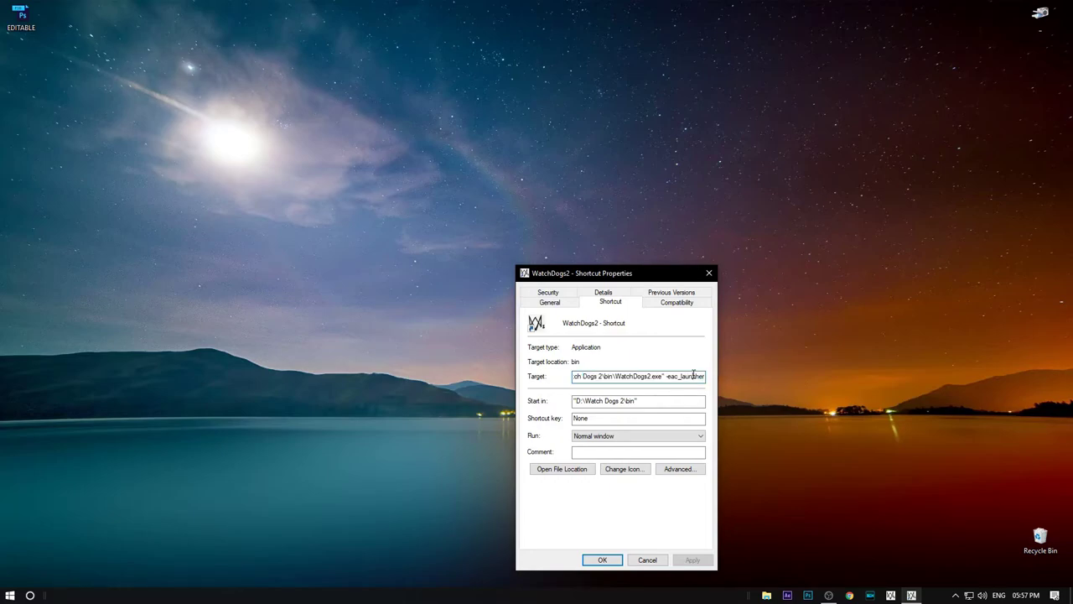
click(647, 561)
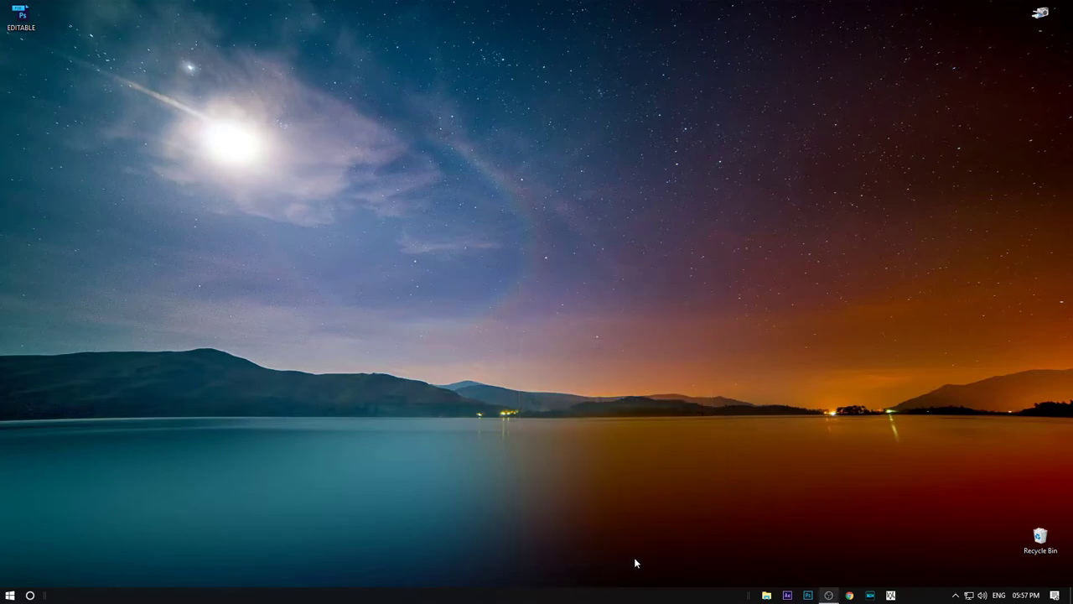